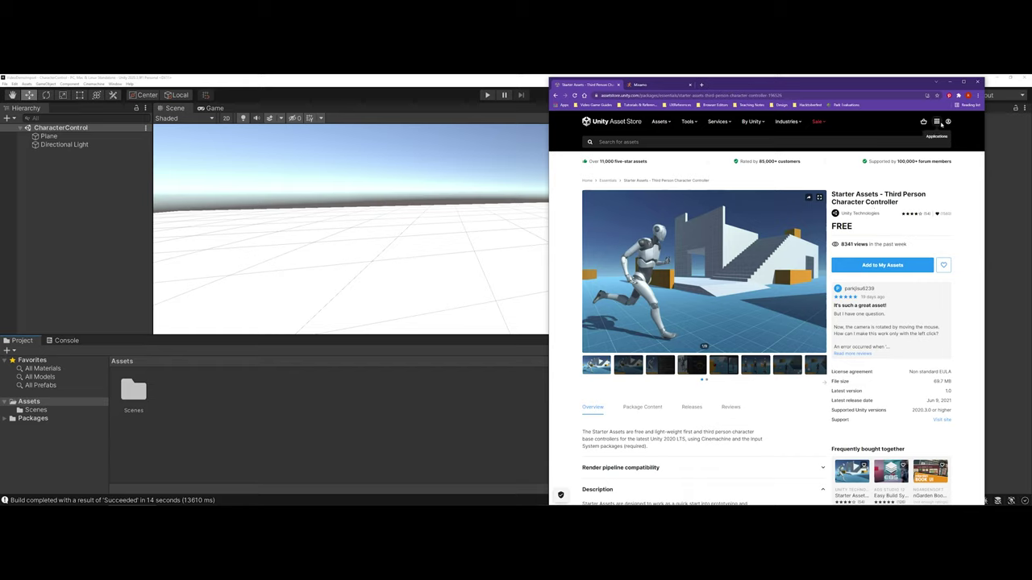
Step: Add the free Starter Assets – Third Person Character Controller to My Assets
click(880, 268)
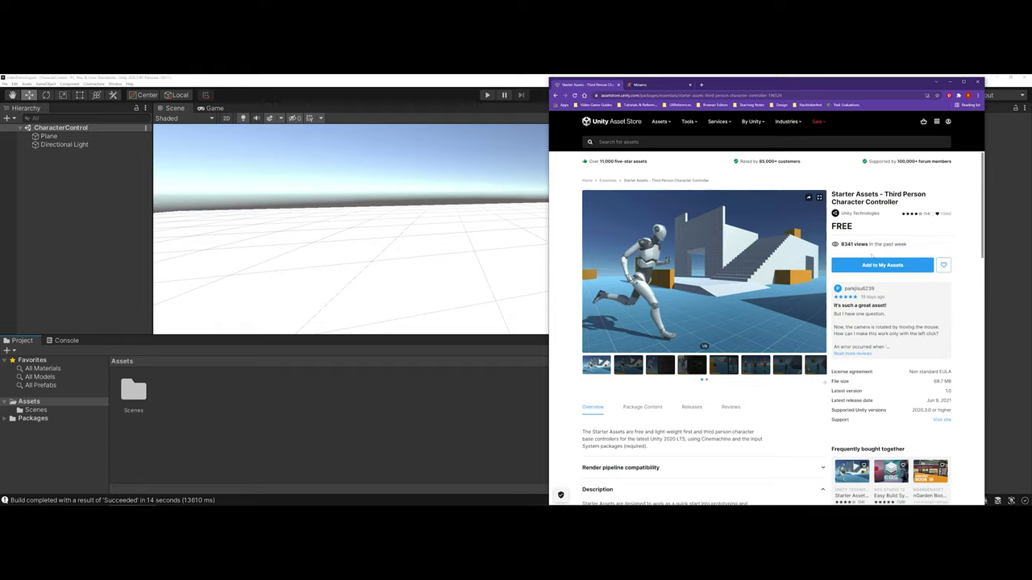
Step: Return to the Unity Editor and open the Window menu for Package Manager
click(369, 84)
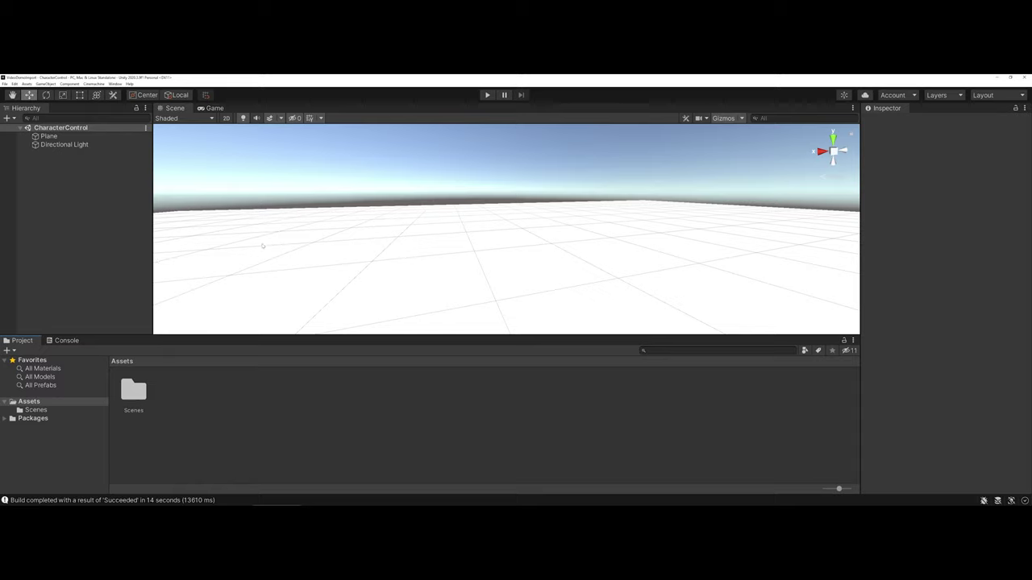
click(115, 84)
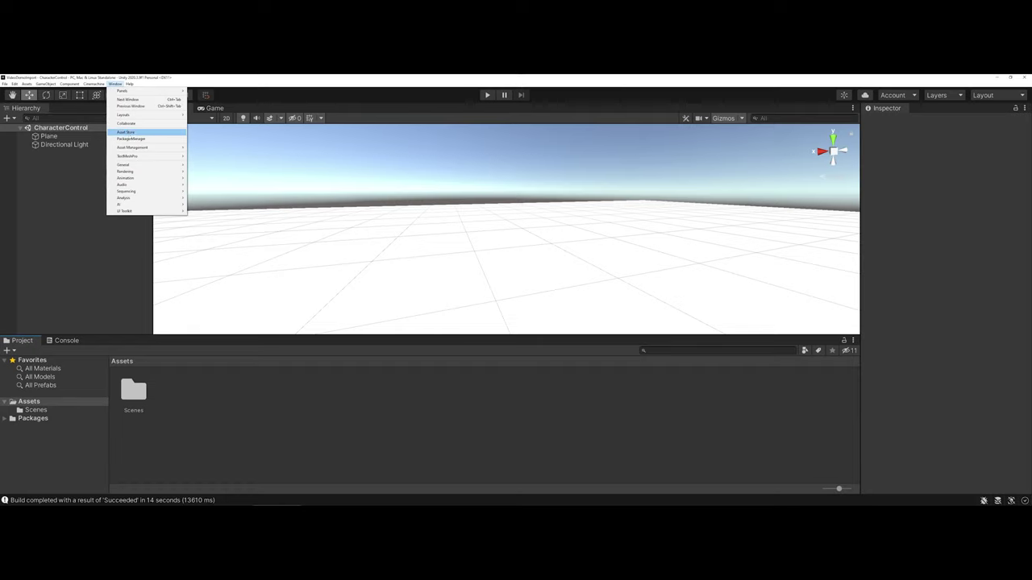
Step: Set the Package Manager to show Packages: My Assets
click(132, 140)
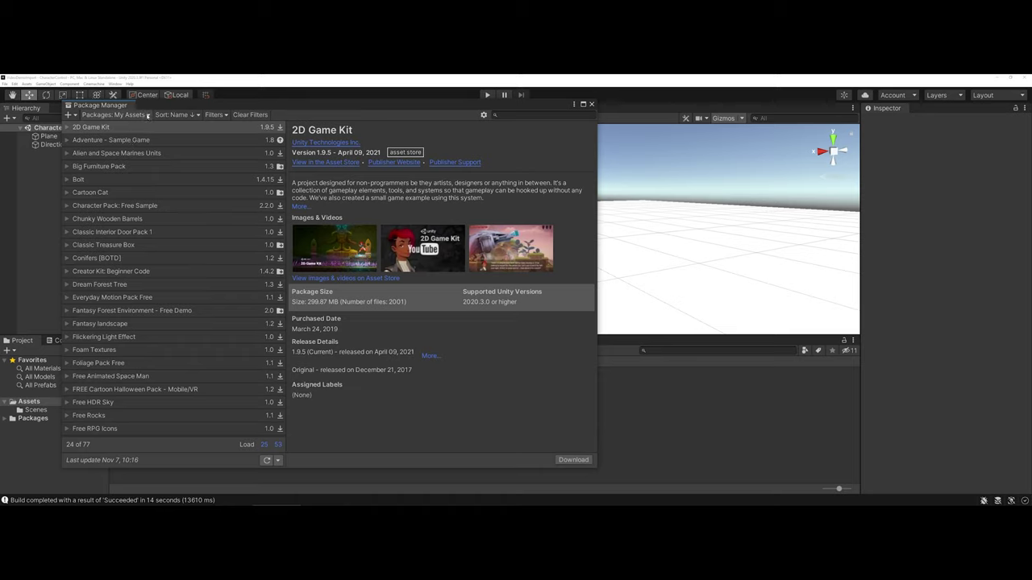
click(148, 116)
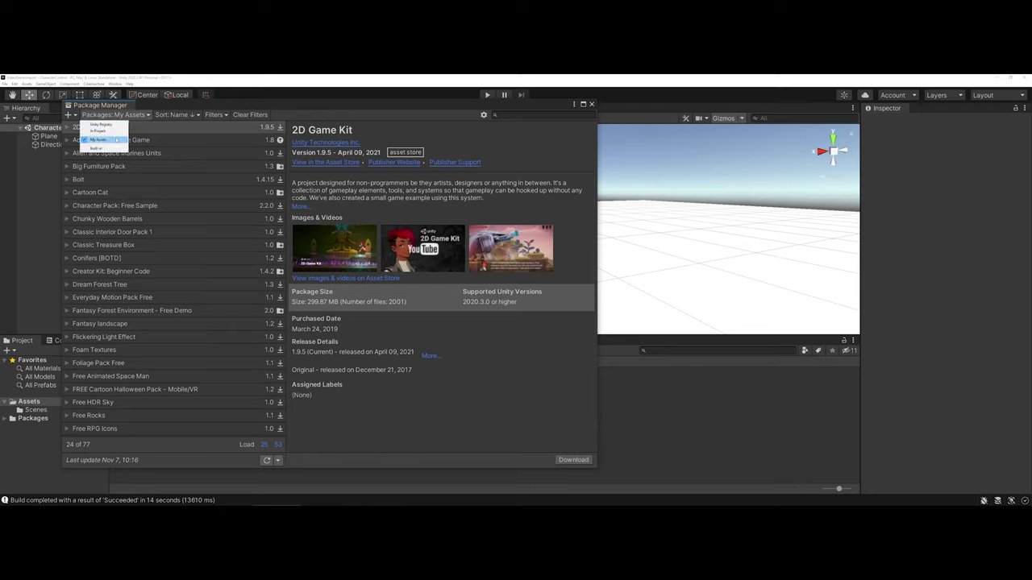
click(116, 140)
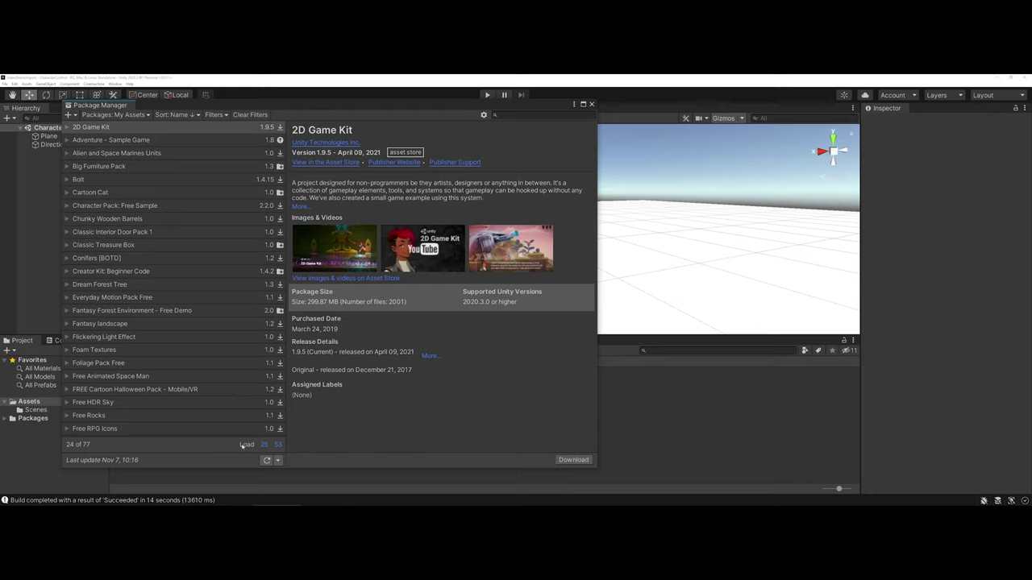
Step: Refresh the owned list, load all 77 packages, and scroll through them
click(277, 445)
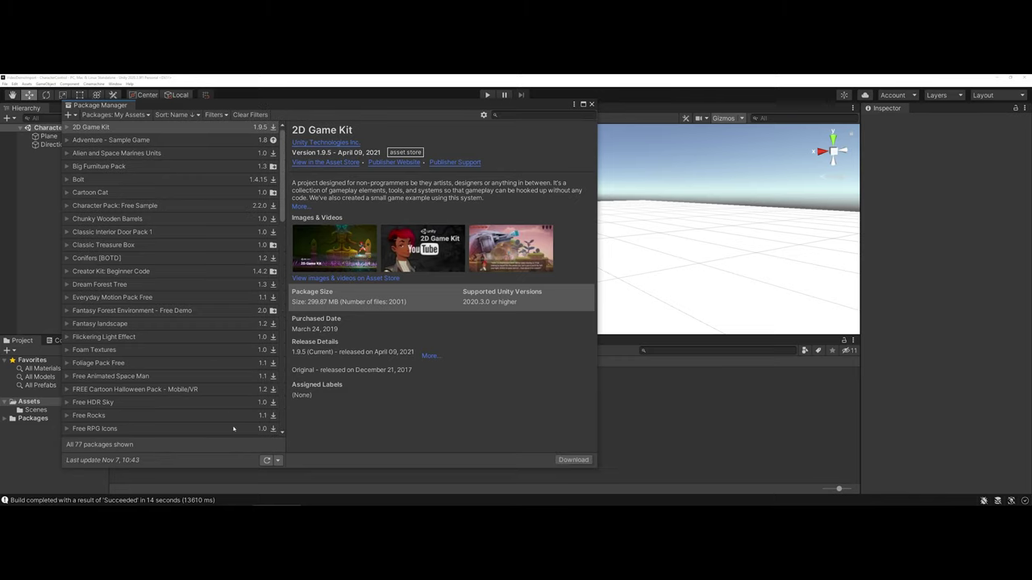
click(264, 460)
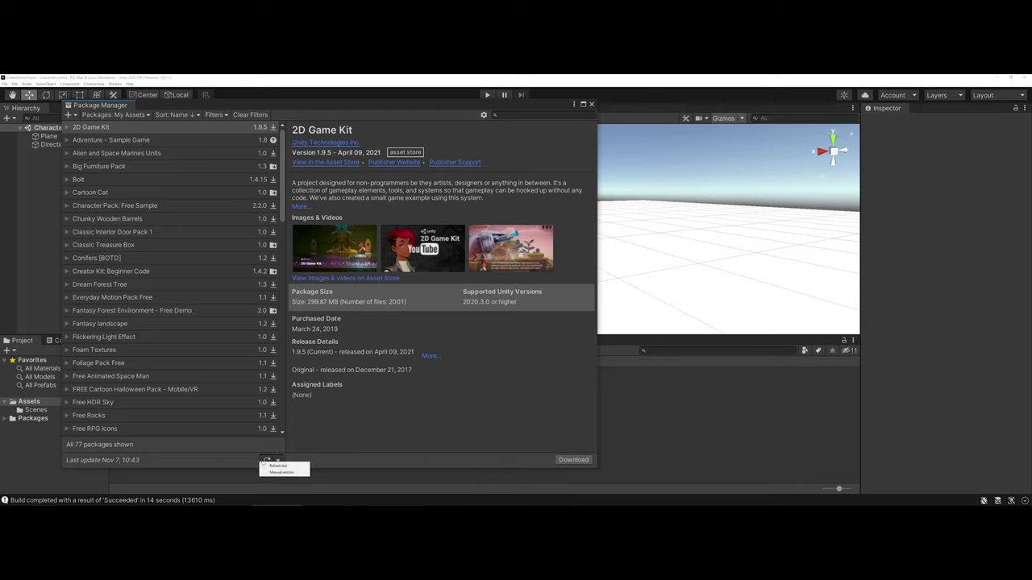
click(277, 466)
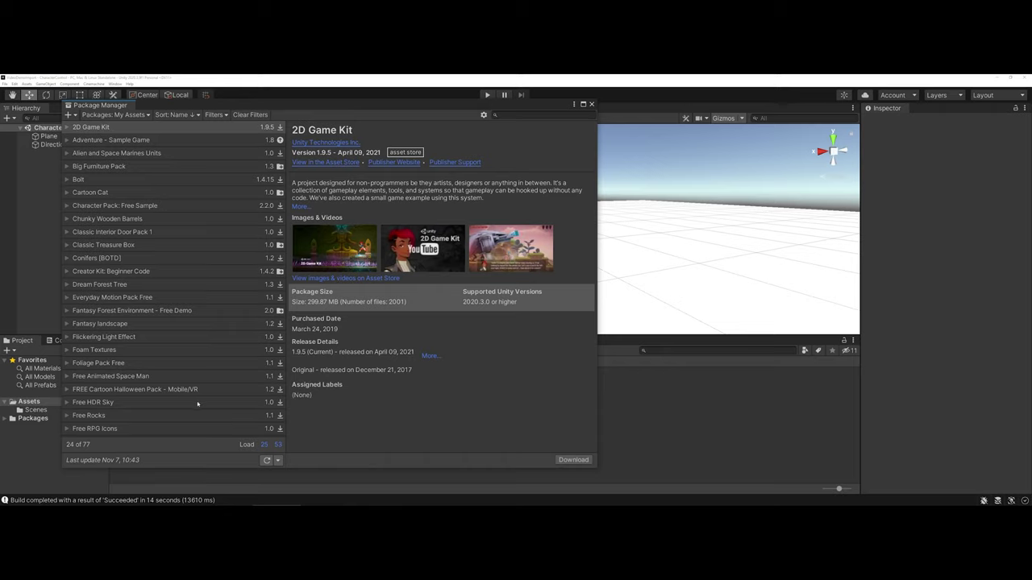
click(270, 444)
scroll(175, 402, down, 2)
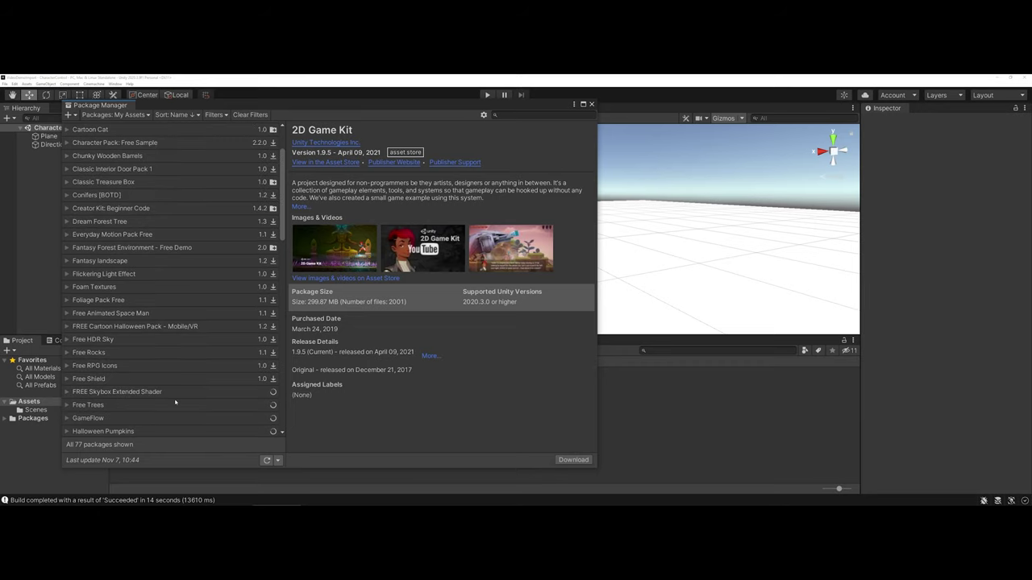
scroll(175, 402, down, 3)
scroll(175, 402, down, 1)
scroll(175, 402, down, 1)
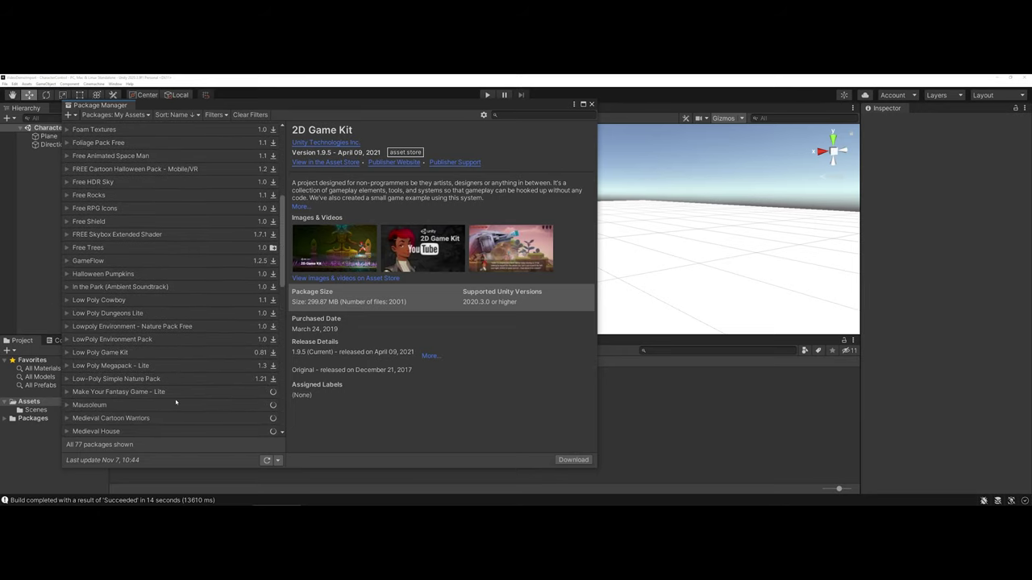
scroll(175, 402, down, 1)
scroll(175, 402, down, 1)
scroll(176, 402, down, 1)
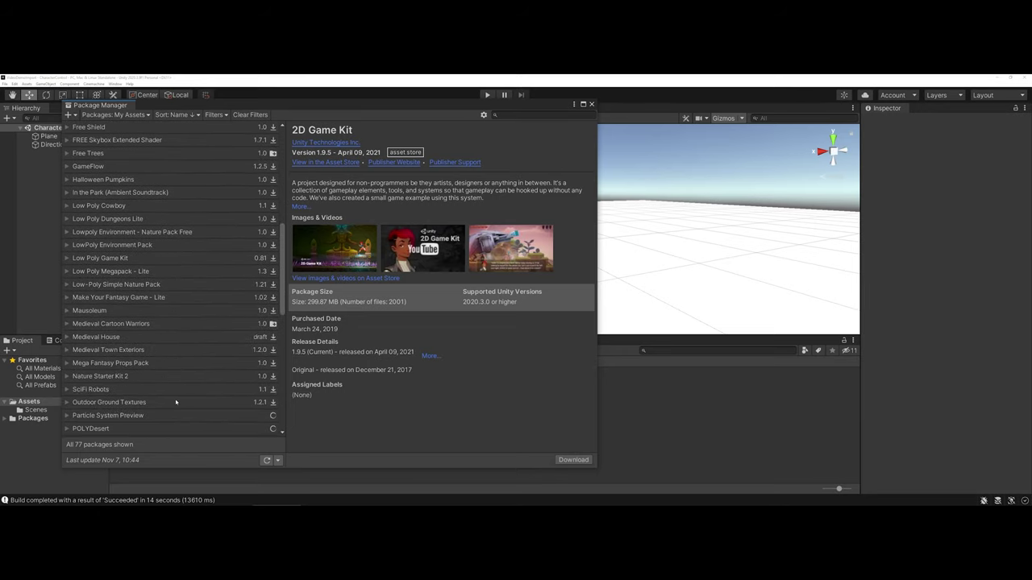
scroll(176, 401, down, 1)
scroll(175, 403, down, 2)
scroll(175, 402, down, 1)
scroll(174, 402, down, 1)
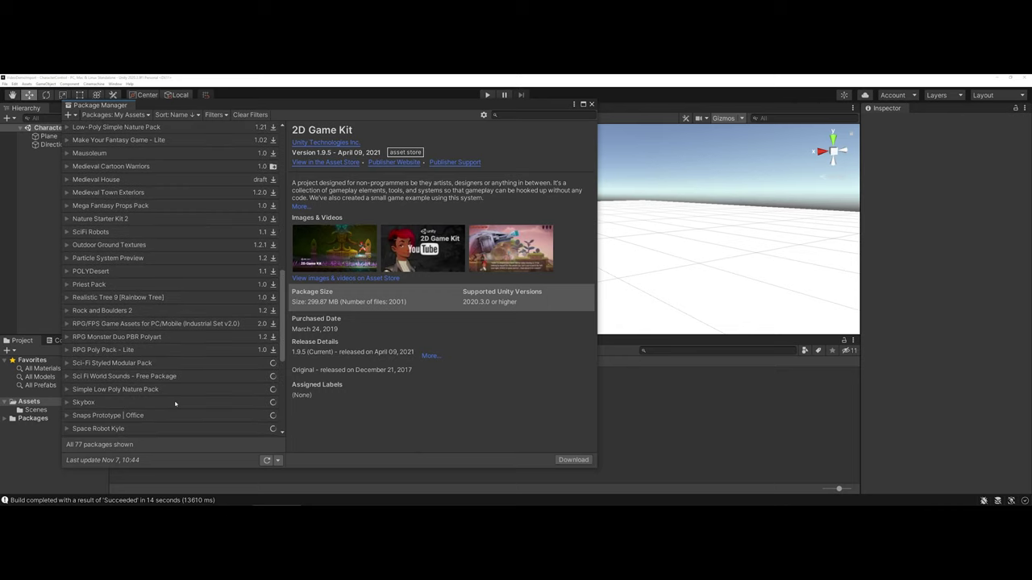
scroll(175, 402, down, 1)
Step: Import all files of Starter Assets – Third Person Character Controller into the project
click(175, 392)
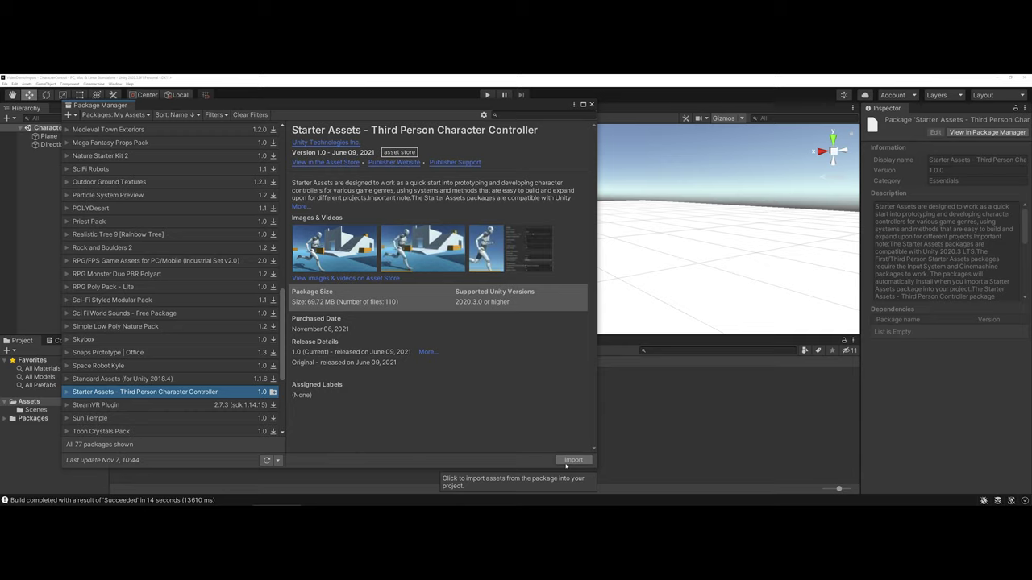
click(566, 462)
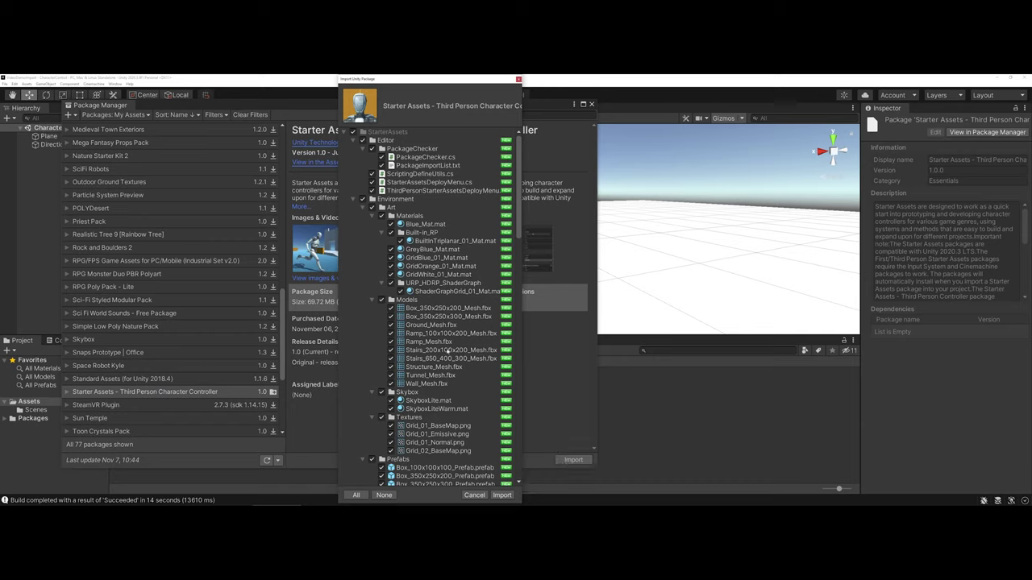
click(502, 495)
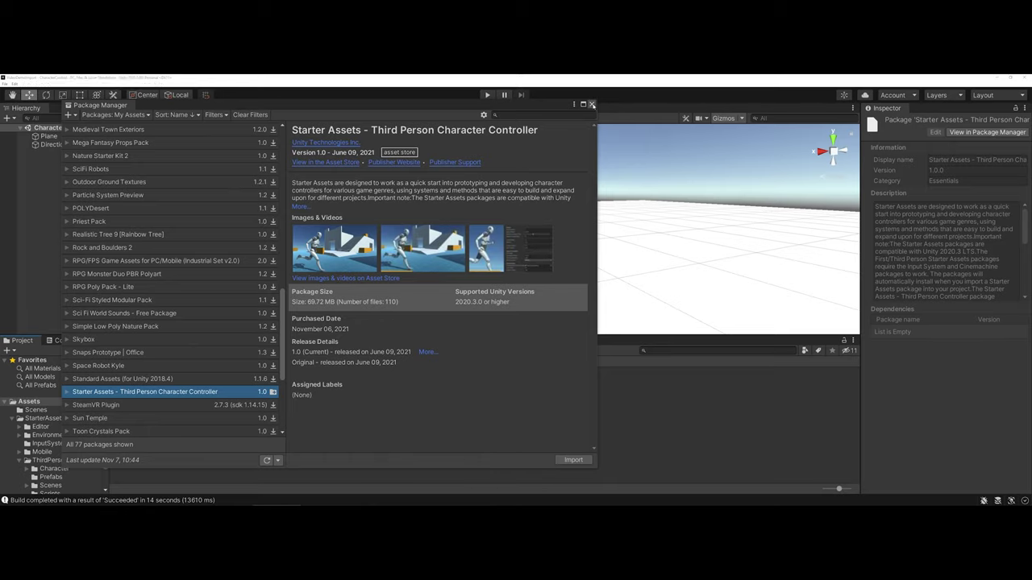
Step: Close the Package Manager and collapse the StarterAssets folder tree
click(591, 104)
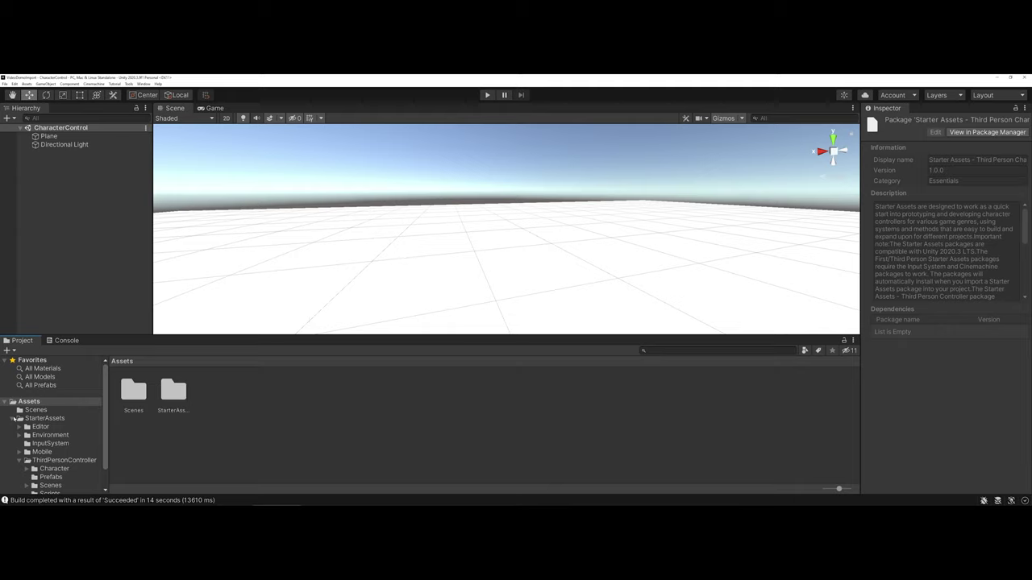
click(12, 418)
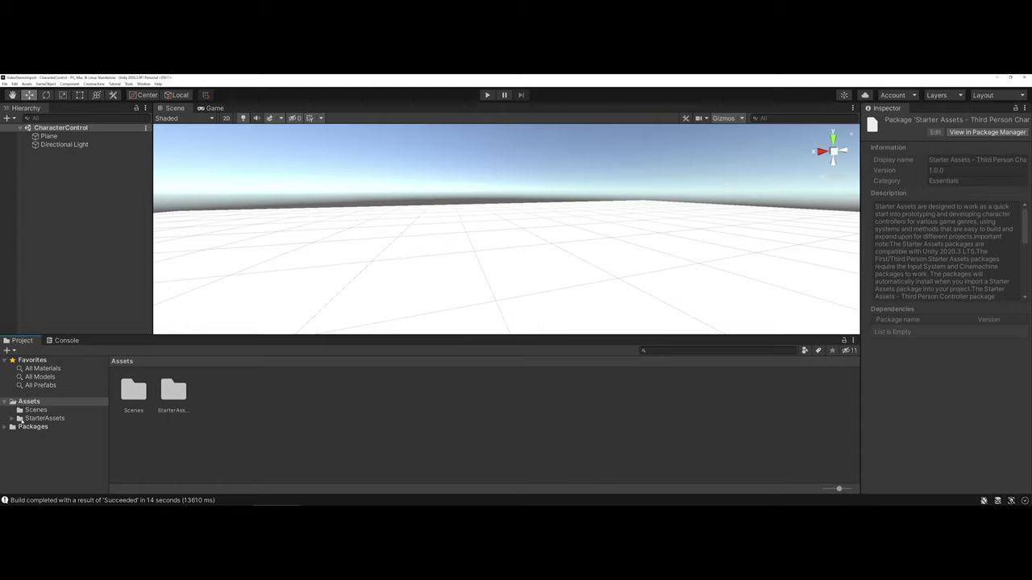
Step: Open the StarterAssets folder and its StarterAssets_Documentation.pdf
mouse_move(61, 127)
double_click(172, 395)
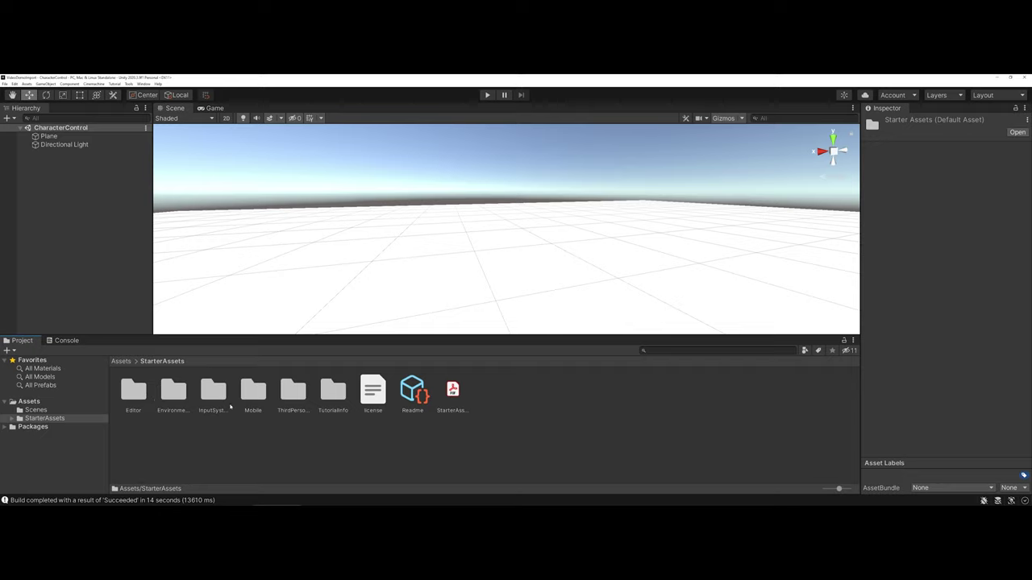
click(452, 391)
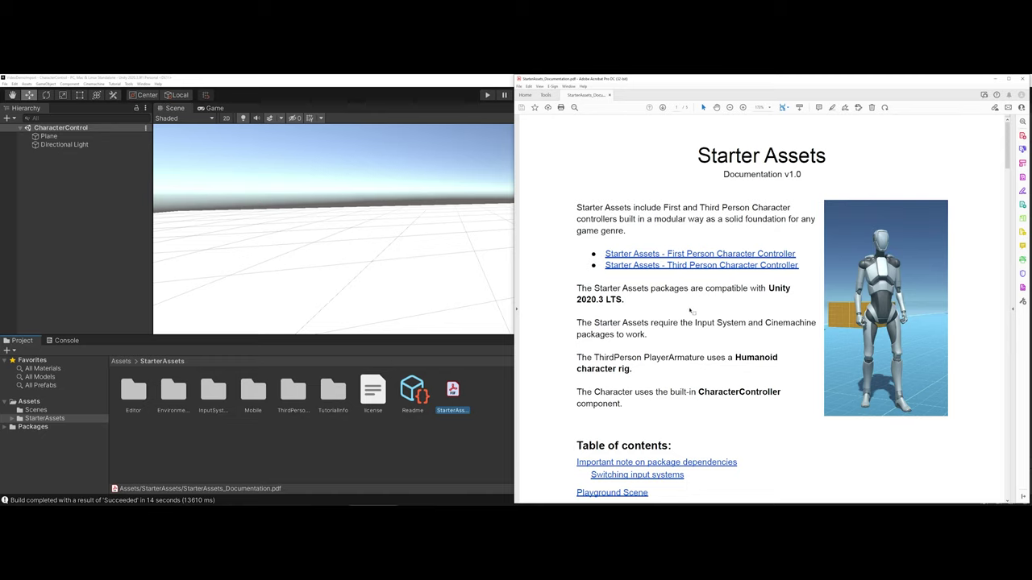
Step: Scroll the documentation past setup and mobile sections to URP/HDRP compatibility
scroll(683, 305, down, 3)
scroll(680, 304, down, 2)
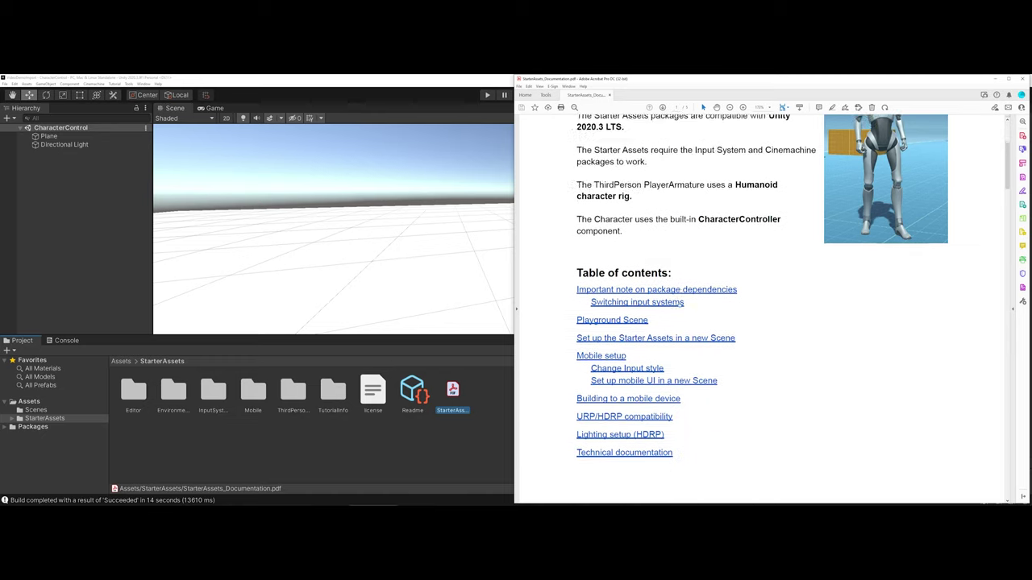
scroll(680, 305, down, 2)
scroll(678, 305, down, 3)
scroll(677, 306, down, 2)
scroll(678, 306, down, 2)
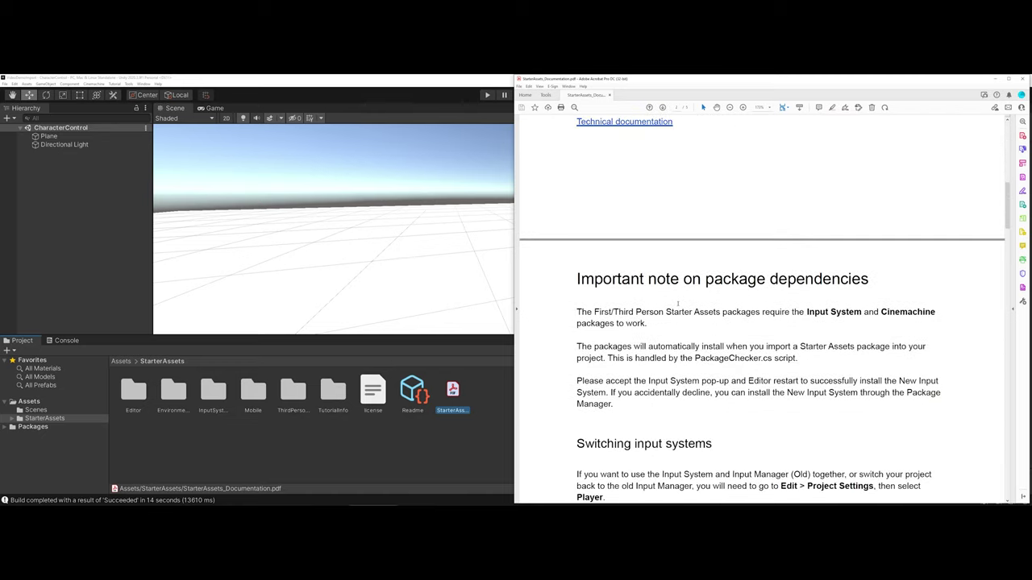
scroll(678, 306, down, 3)
scroll(677, 308, down, 2)
scroll(676, 307, down, 4)
scroll(677, 307, down, 2)
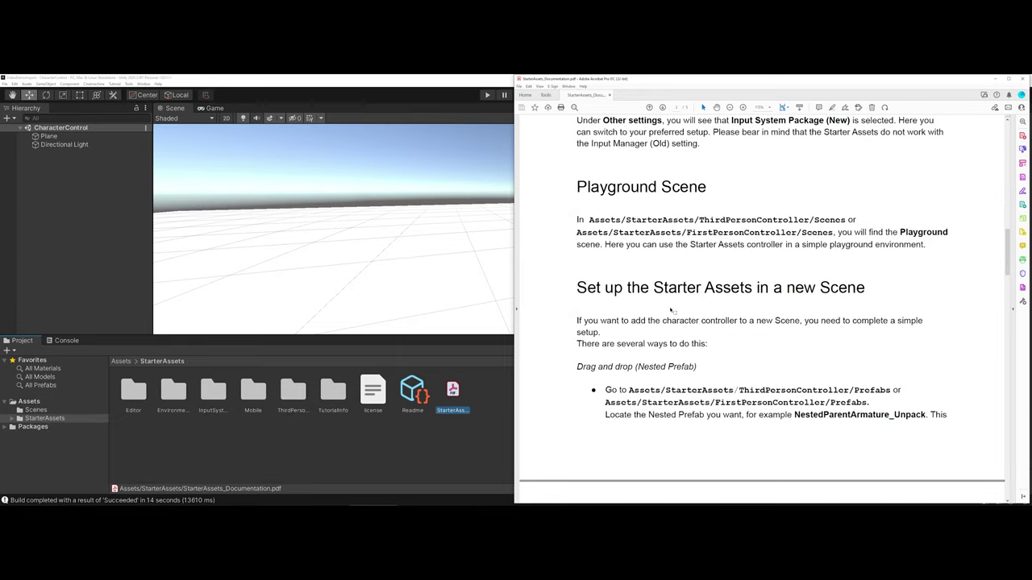
scroll(676, 307, down, 3)
scroll(672, 307, down, 3)
scroll(669, 307, down, 3)
scroll(668, 307, down, 2)
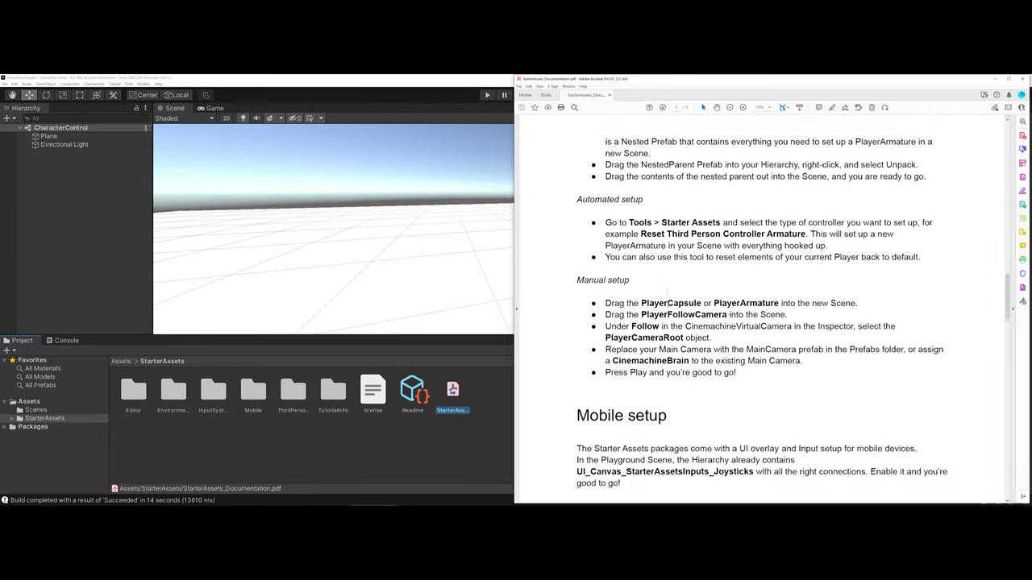
scroll(668, 306, down, 2)
scroll(667, 306, down, 2)
scroll(667, 306, down, 3)
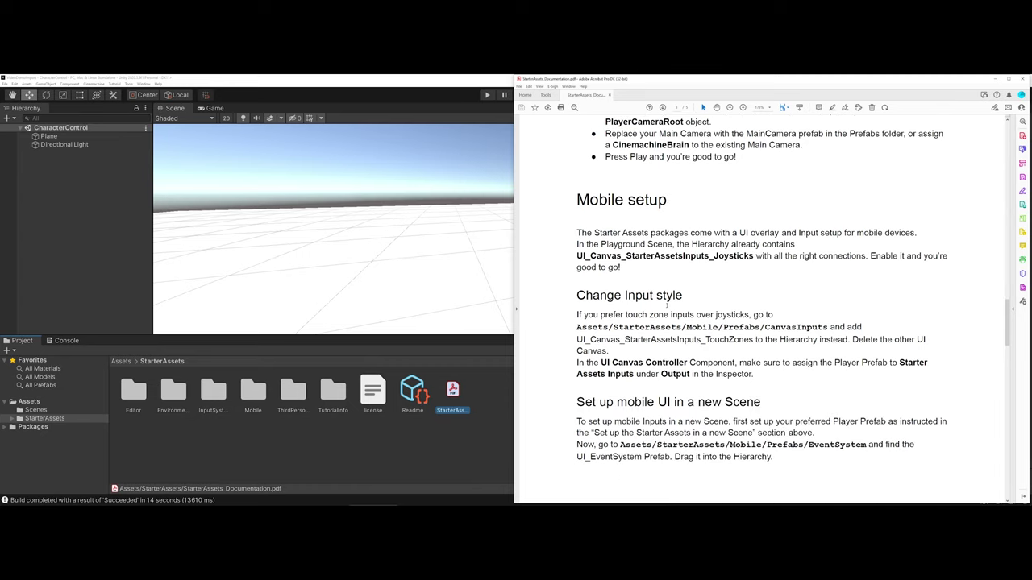
scroll(666, 305, down, 3)
scroll(666, 304, down, 3)
scroll(665, 304, down, 2)
scroll(664, 304, down, 1)
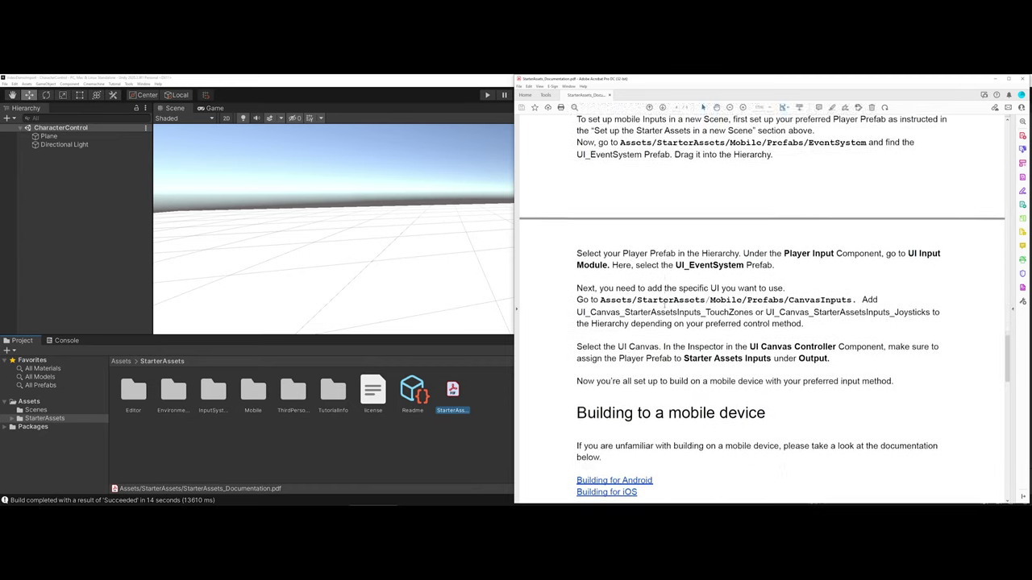
scroll(666, 305, down, 2)
scroll(665, 303, down, 1)
scroll(664, 300, down, 3)
scroll(663, 295, down, 2)
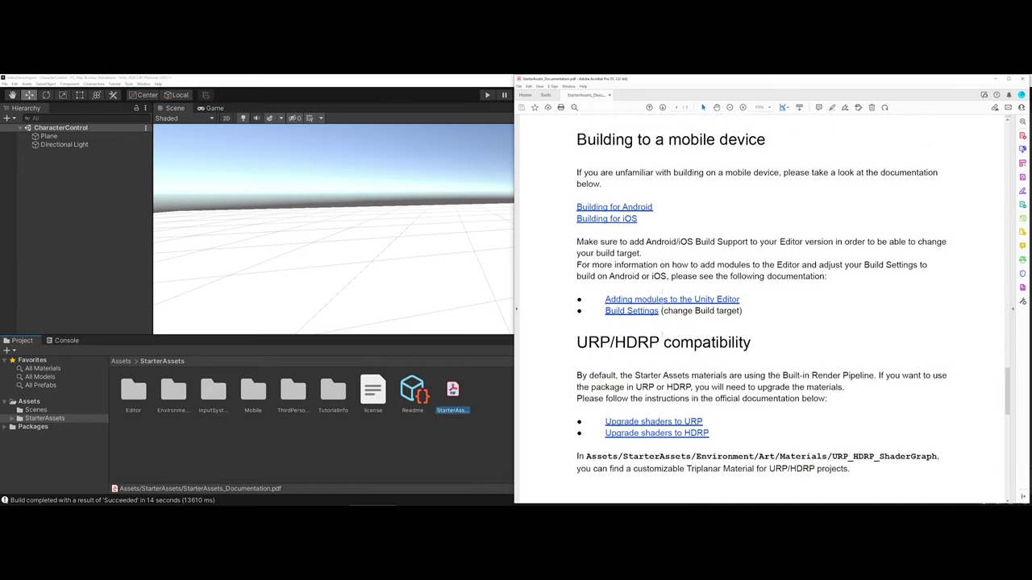
scroll(661, 292, down, 1)
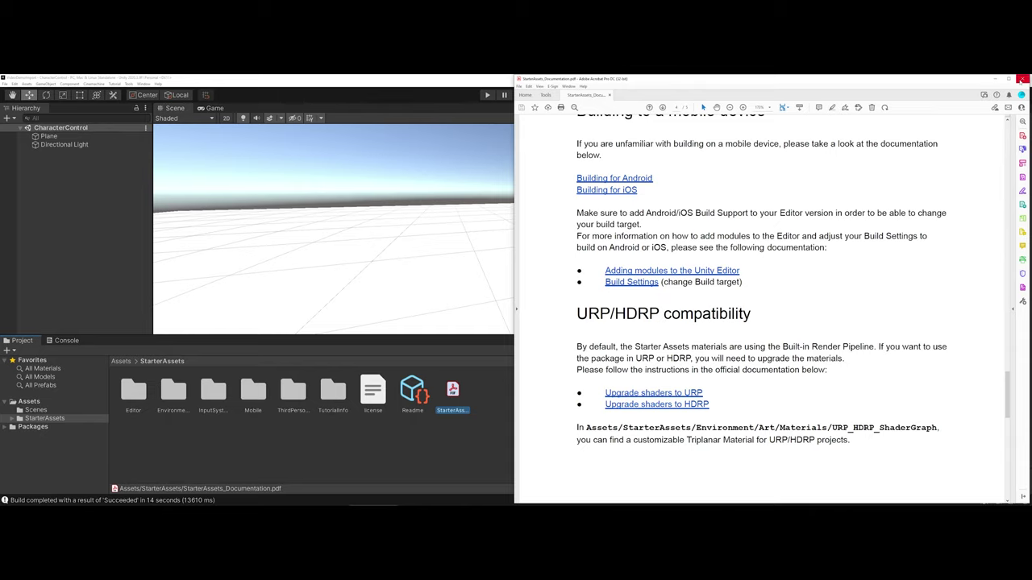
Step: Close the PDF and select NestedParentArmature_Unpack in ThirdPersonController > Prefabs
click(1021, 79)
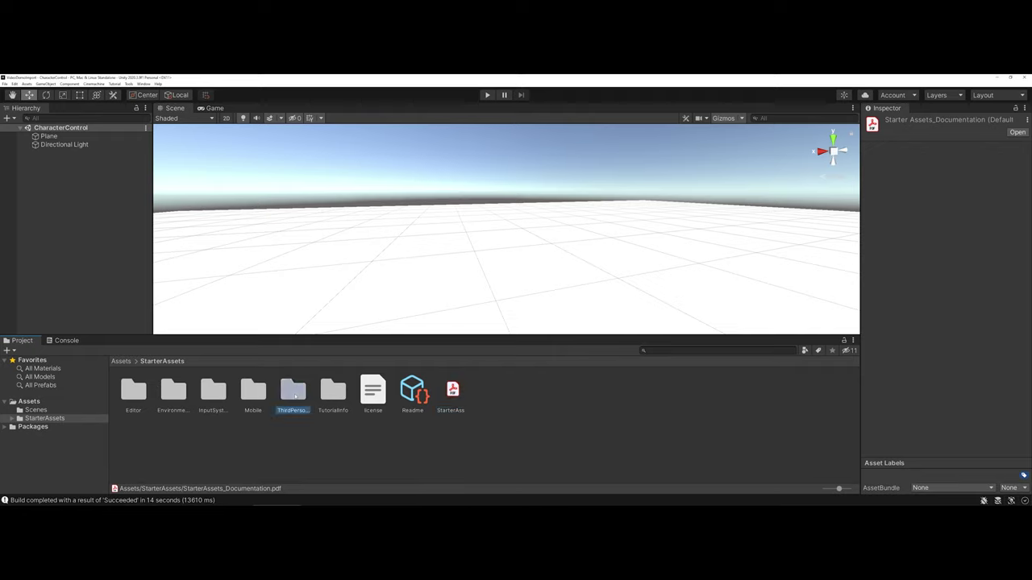
double_click(295, 393)
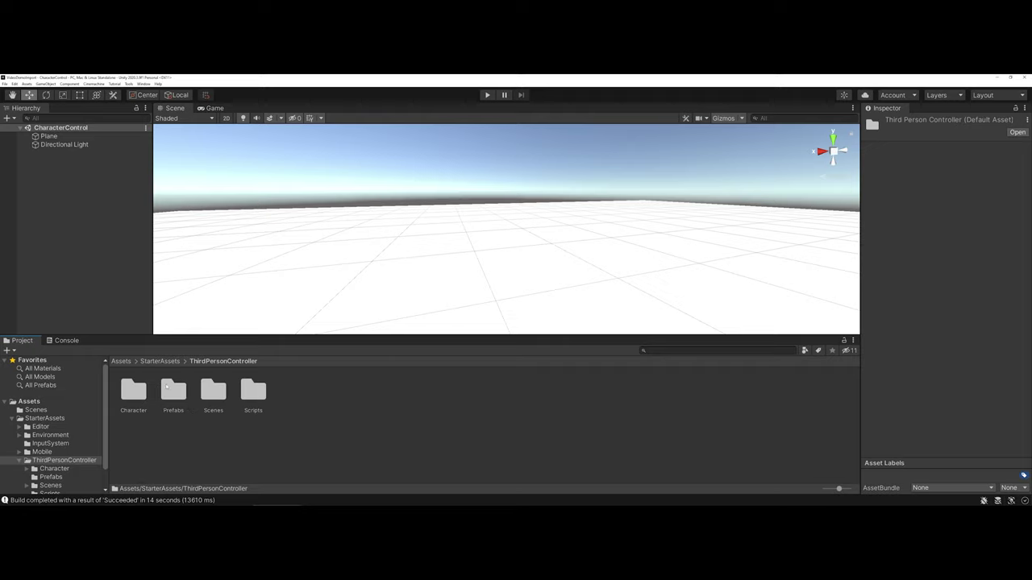
double_click(167, 394)
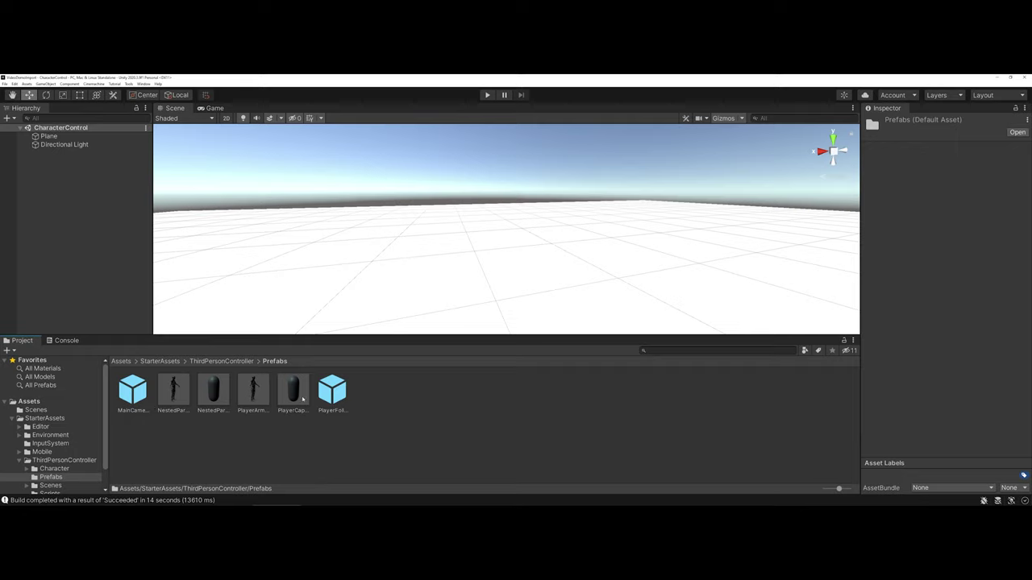
click(177, 394)
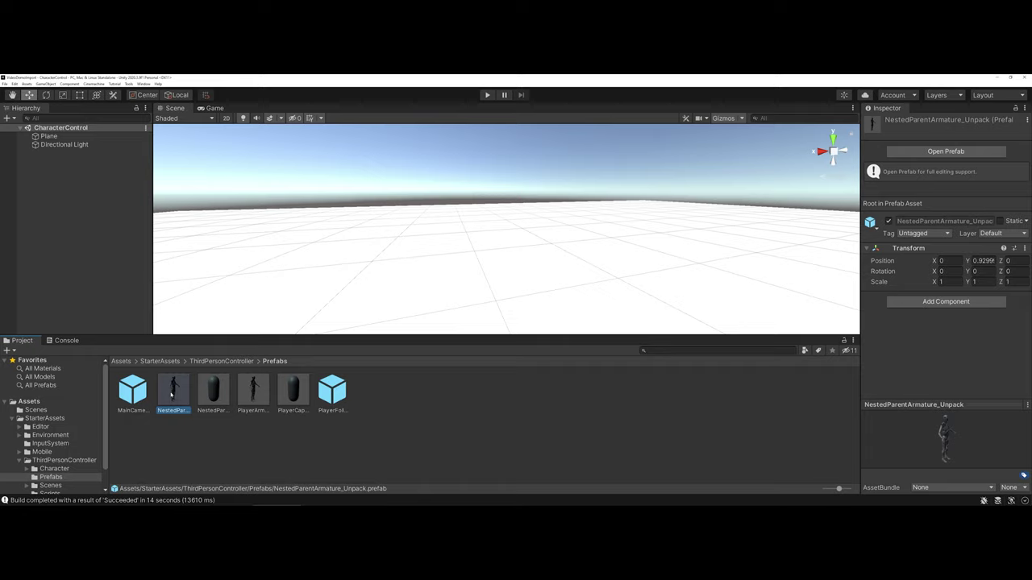
Step: Place NestedParentArmature_Unpack in the scene, select it, and run a brief Play test
drag(177, 390, 484, 239)
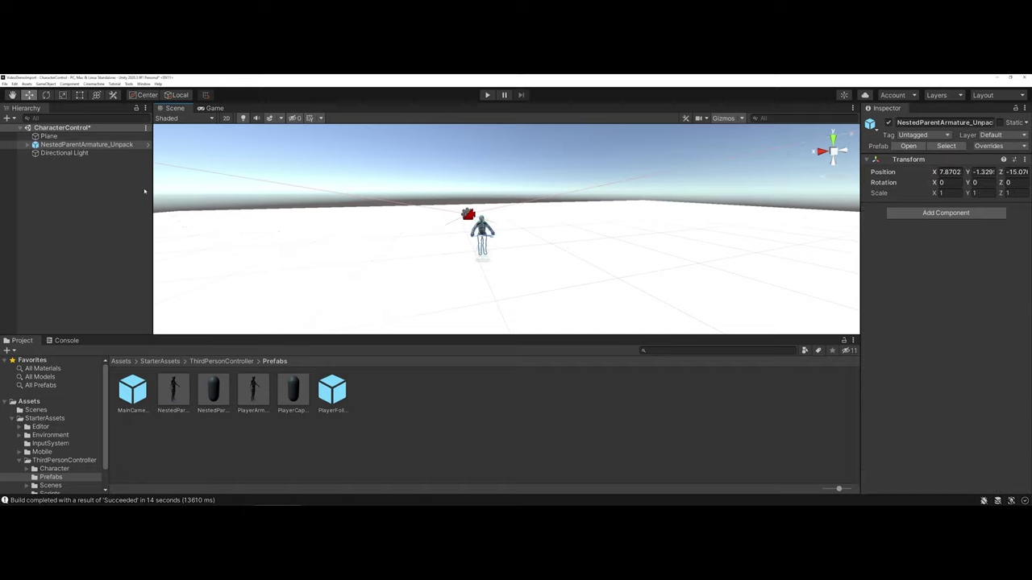
click(116, 146)
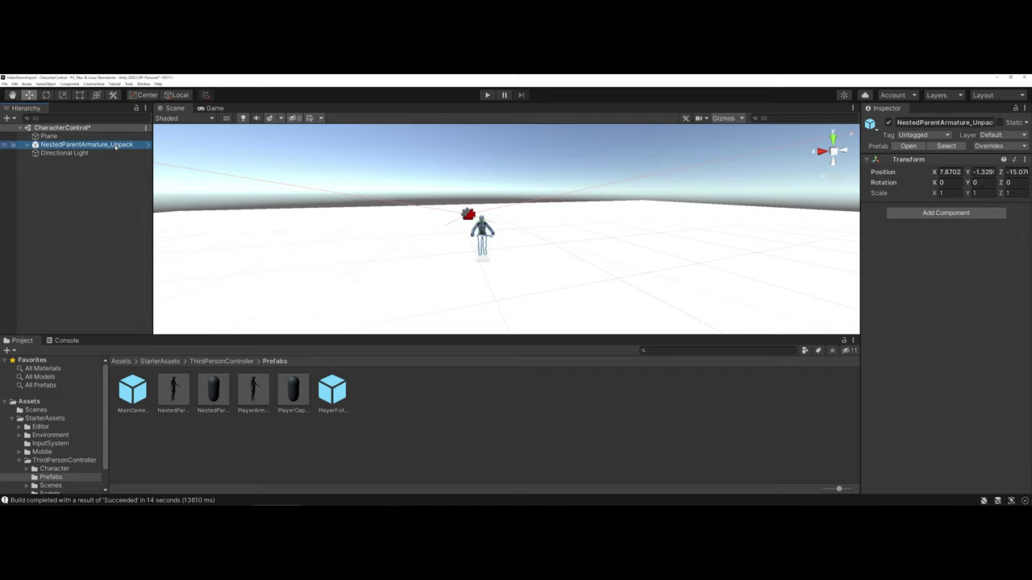
click(485, 95)
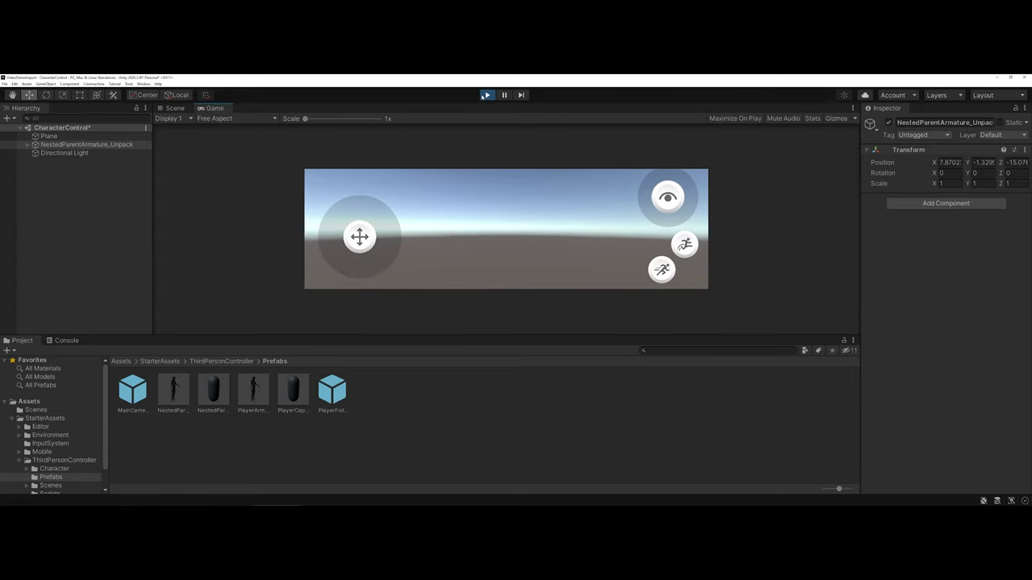
click(485, 95)
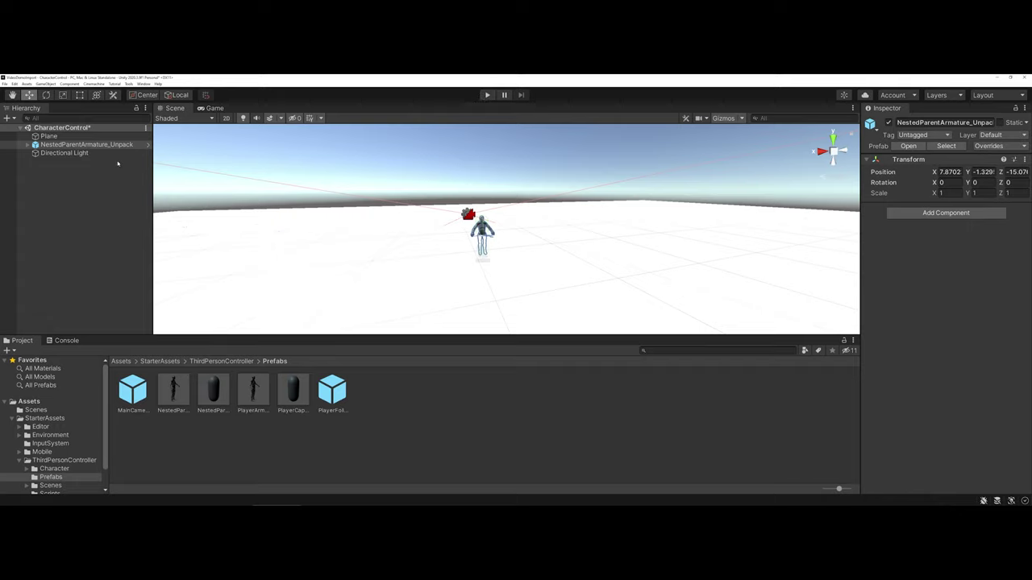
Step: Apply Prefab > Unpack Completely to the NestedParentArmature_Unpack instance in the Hierarchy
mouse_move(86, 144)
right_click(37, 146)
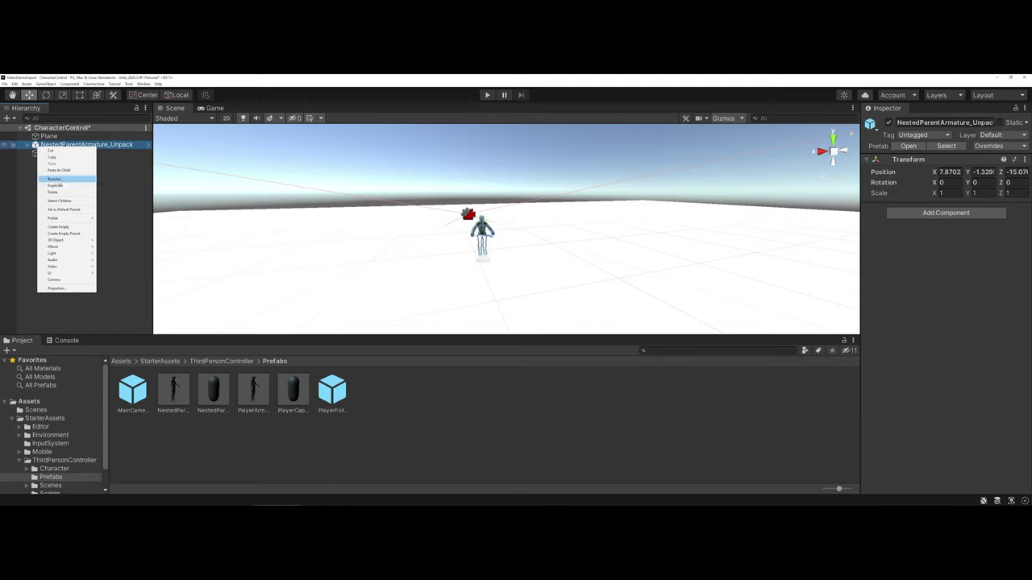
mouse_move(65, 218)
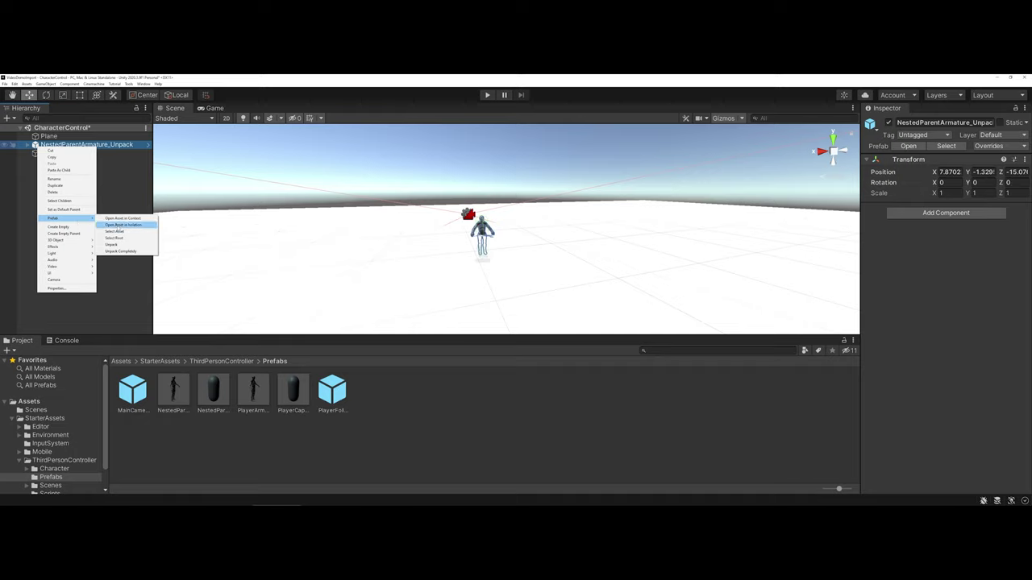
click(121, 251)
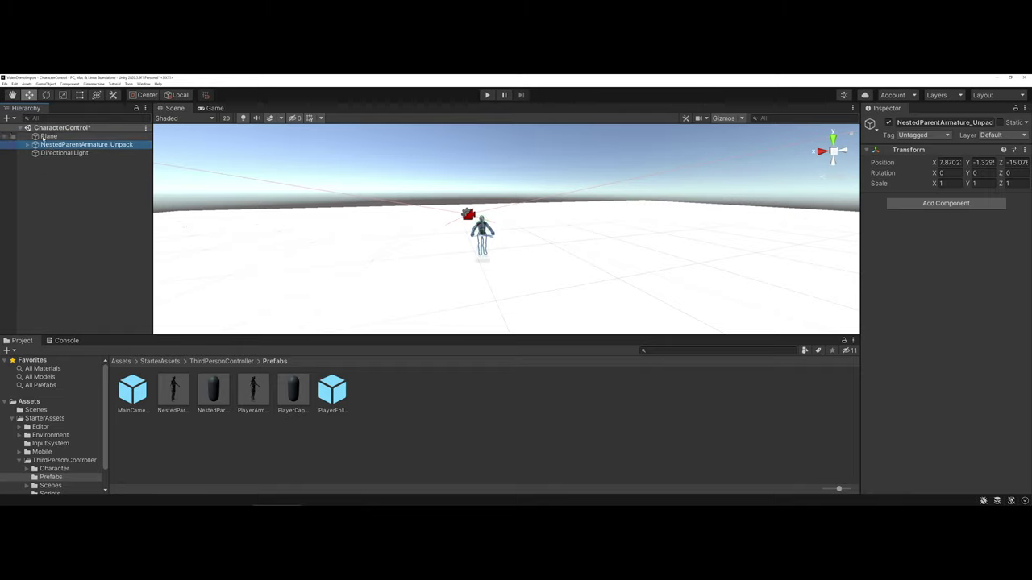
Step: Expand NestedParentArmature_Unpack in the Hierarchy and nudge its Armature_Mesh upward
key(e)
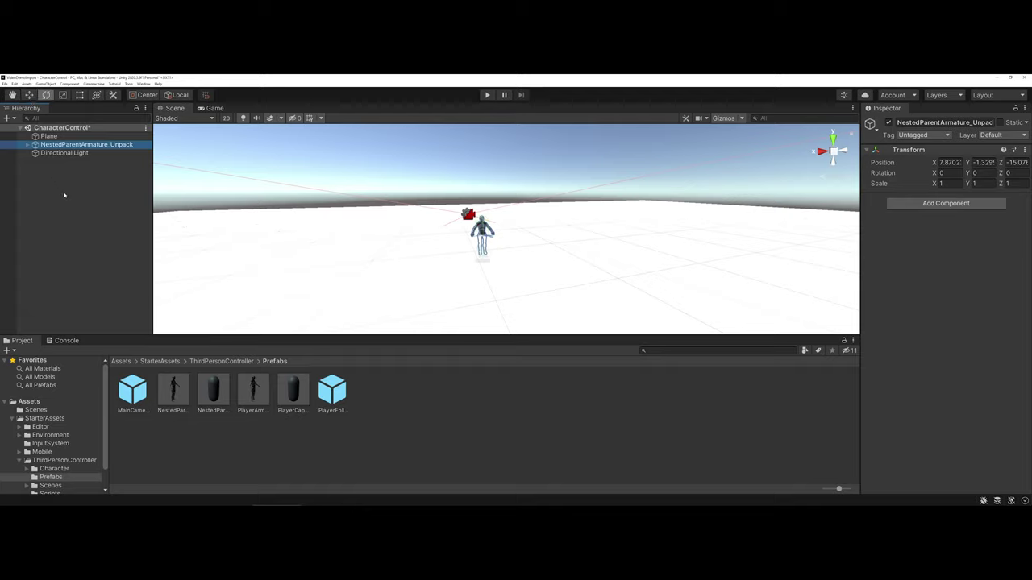
click(76, 224)
click(28, 145)
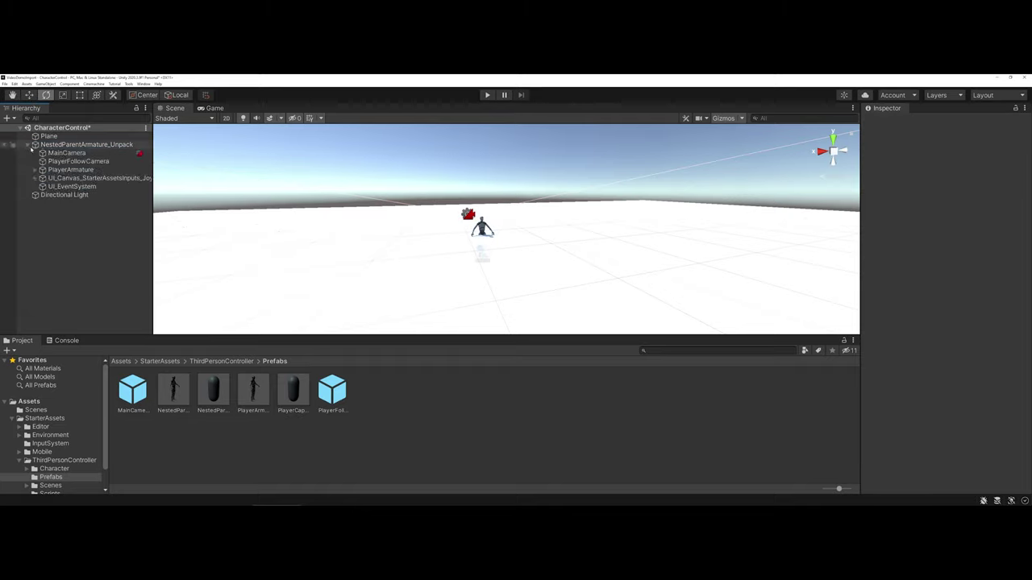
key(w)
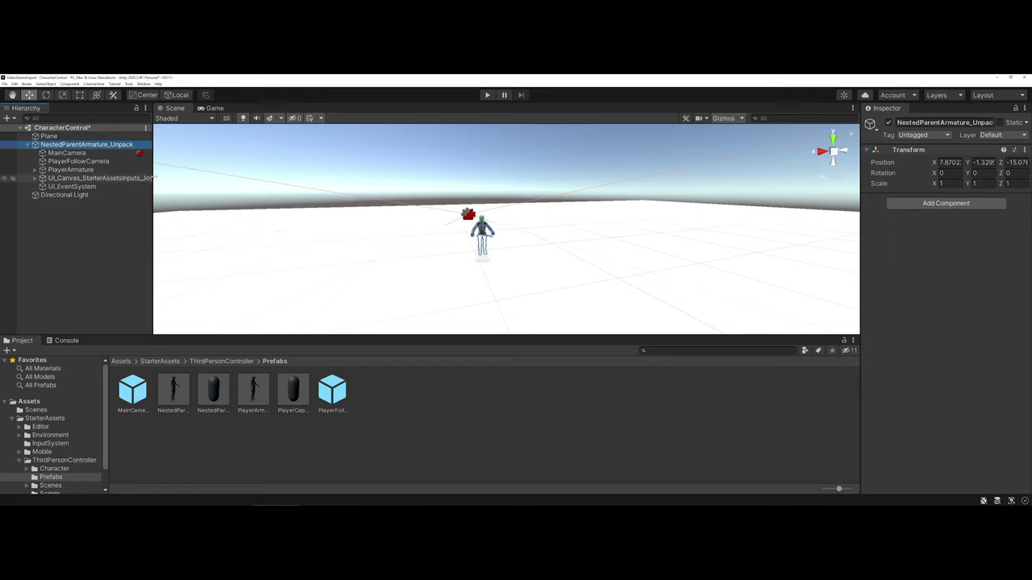
click(482, 230)
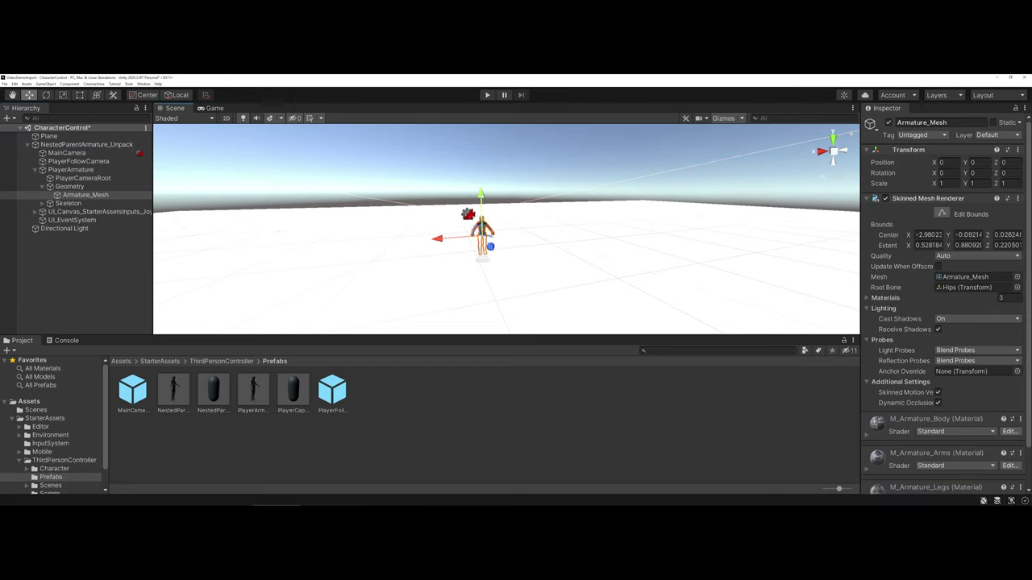
drag(481, 196, 481, 183)
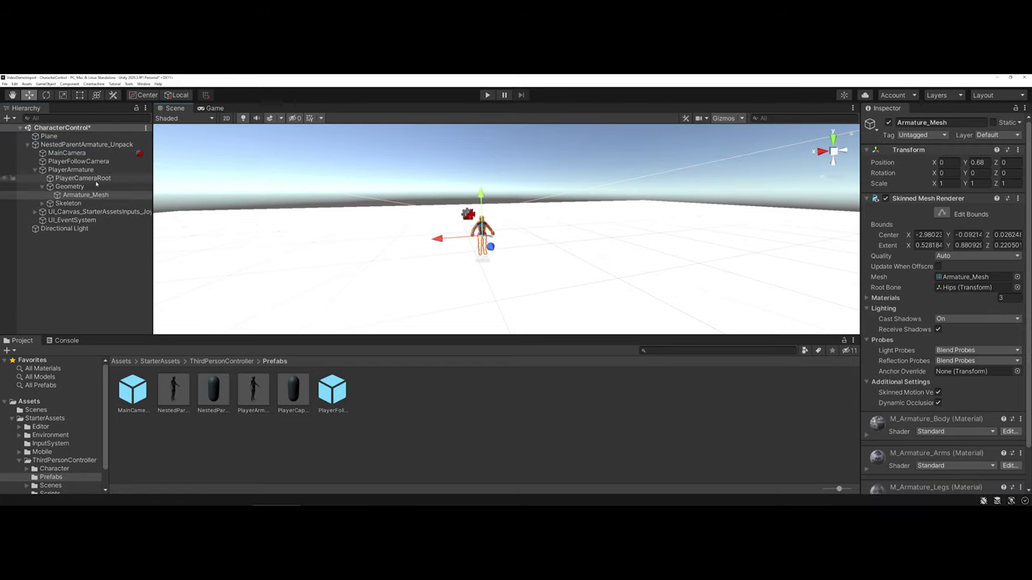
Step: Raise the PlayerArmature to about Y 0.3 so it sits just above the plane
click(73, 170)
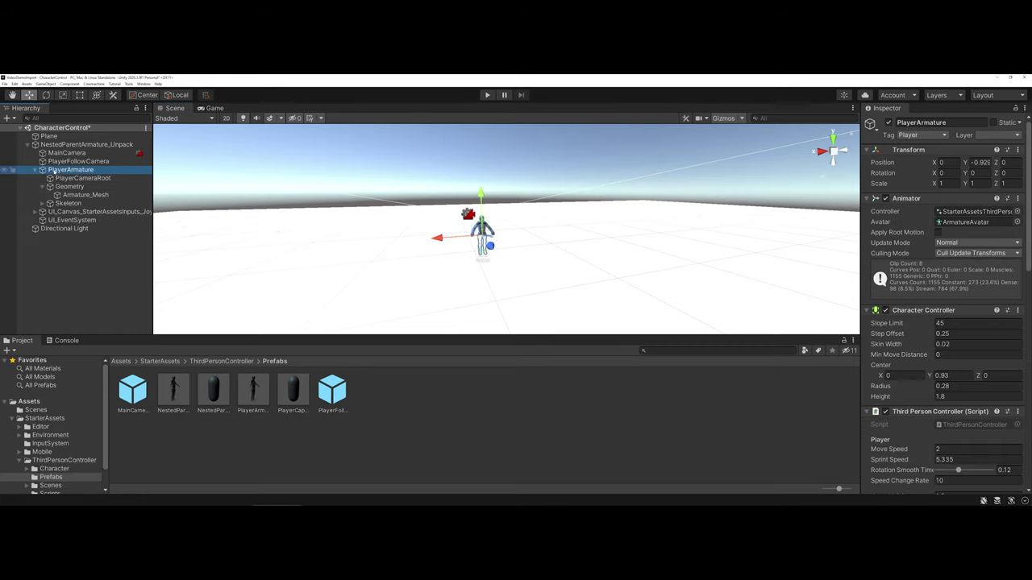
drag(481, 195, 482, 169)
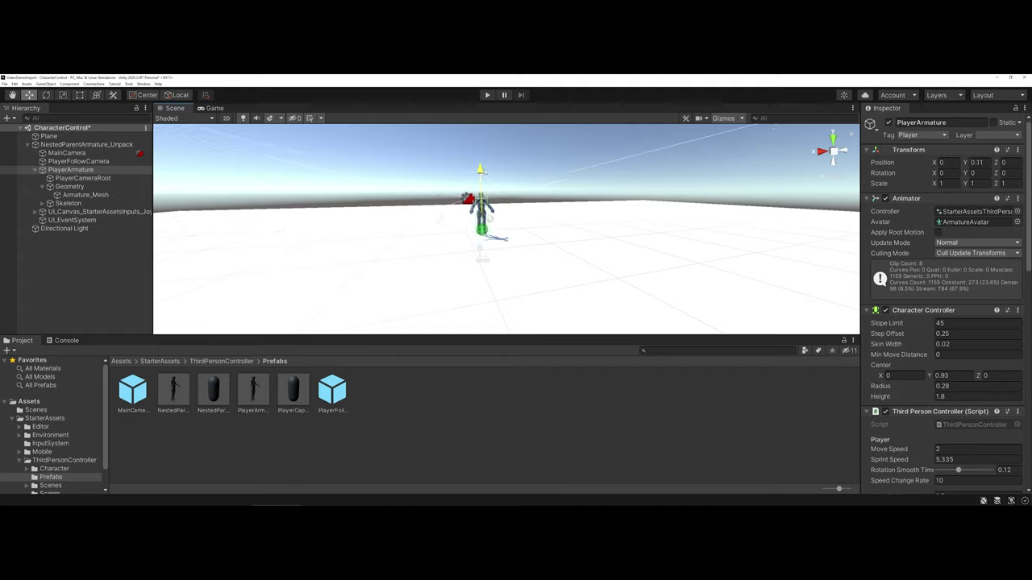
key(f)
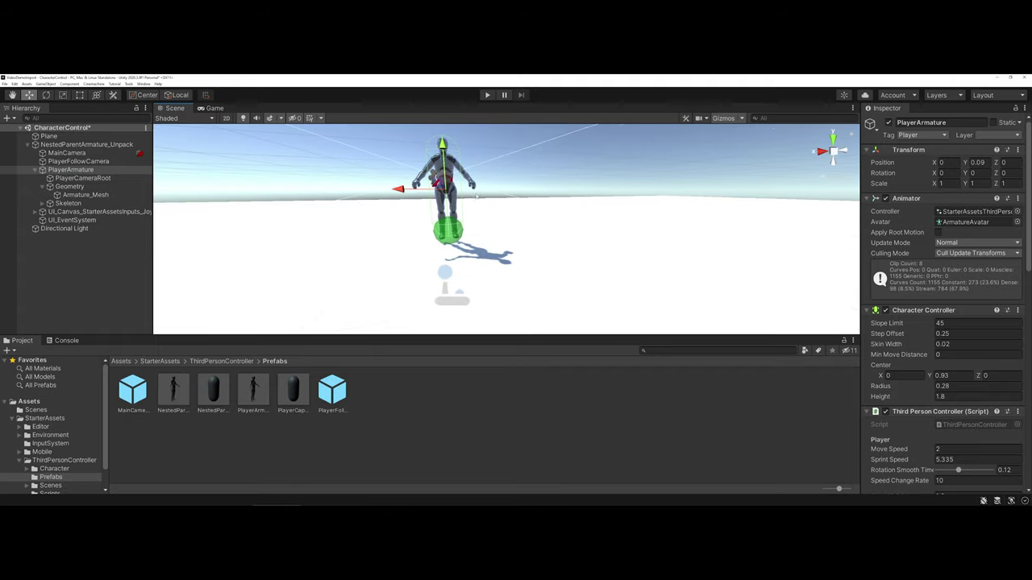
mouse_move(481, 209)
alt+mouse_down()
mouse_move(524, 218)
mouse_move(547, 251)
alt+mouse_up()
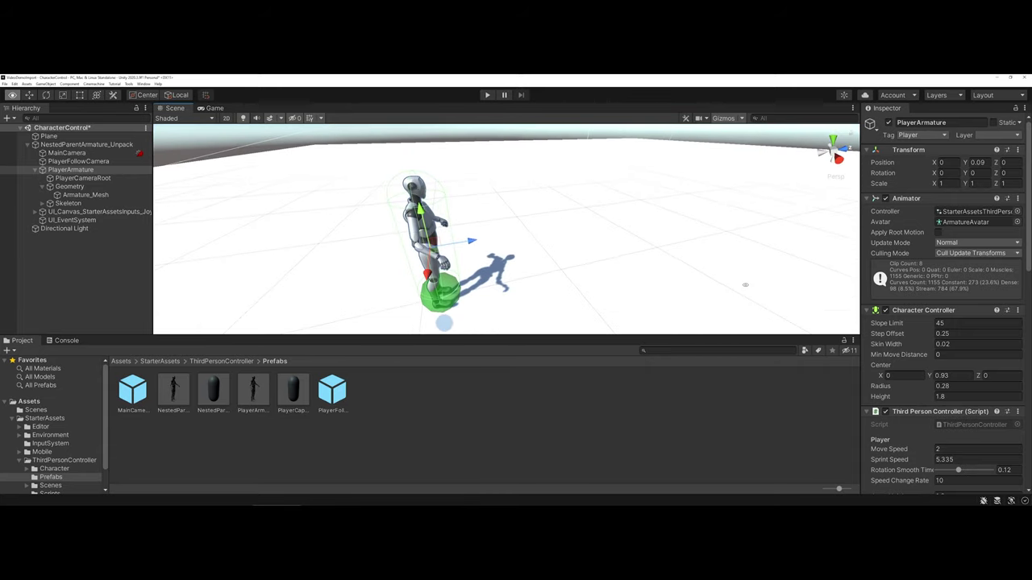
scroll(547, 251, down, 5)
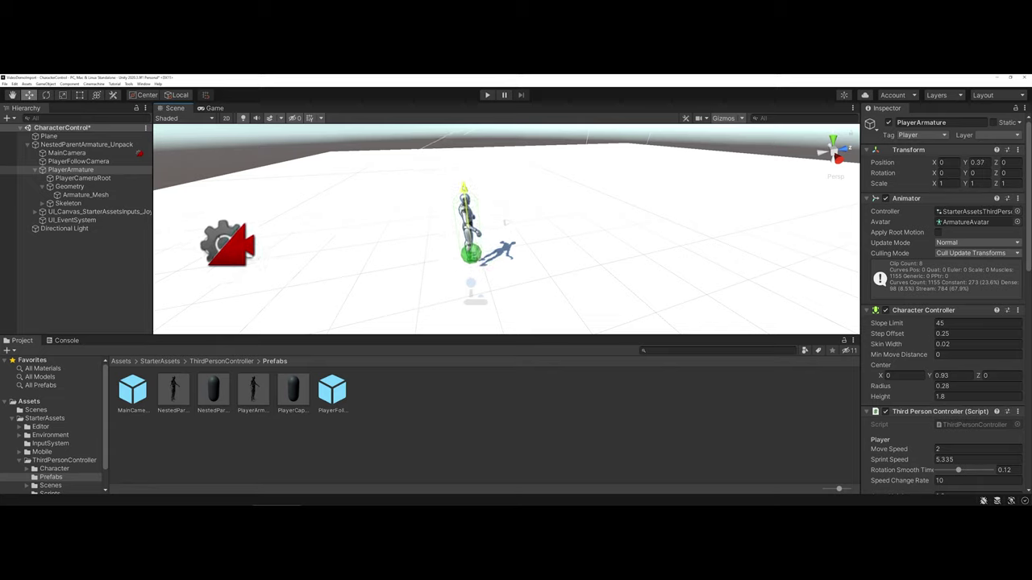
drag(506, 224, 492, 268)
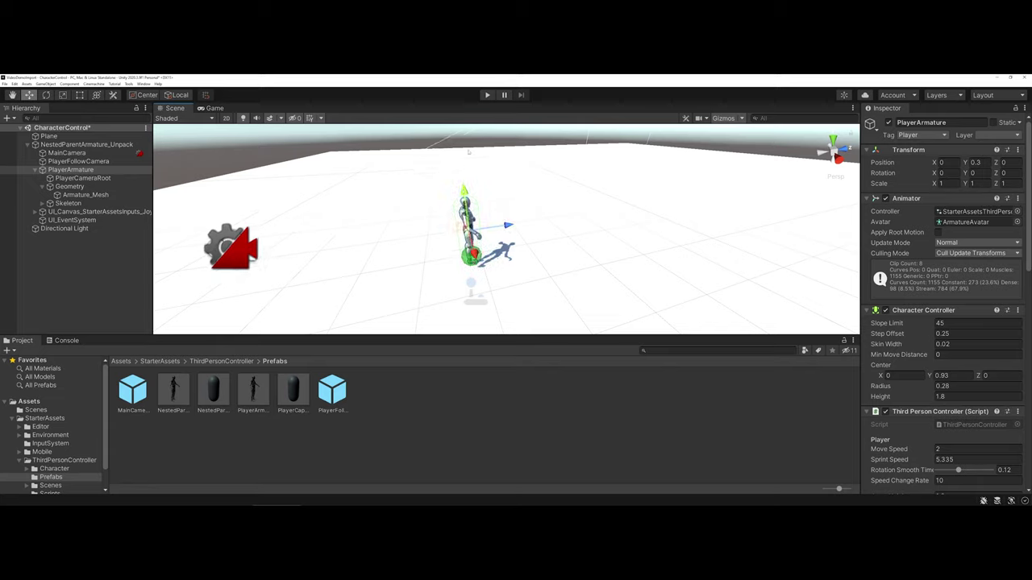
click(486, 95)
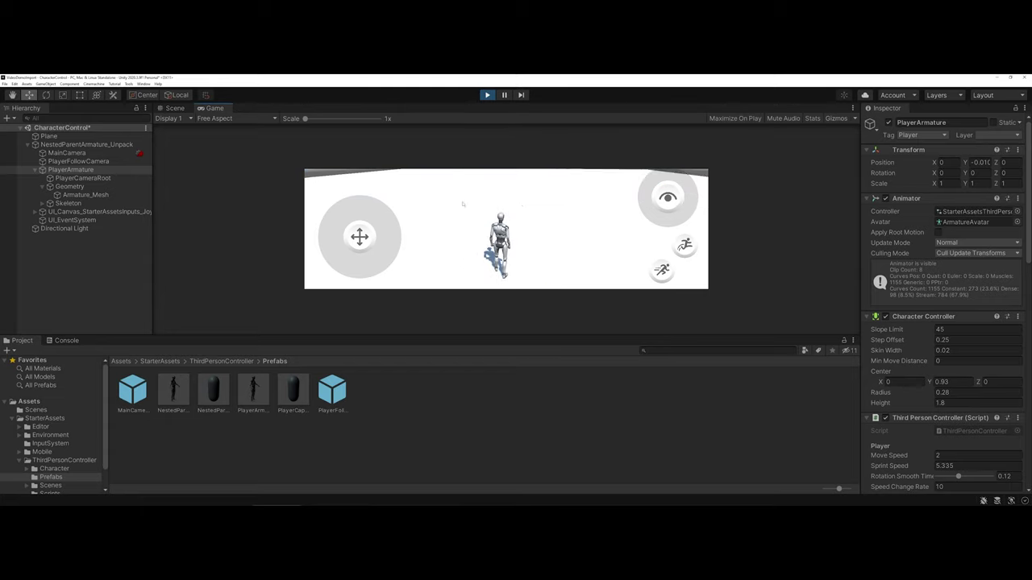
key(w)
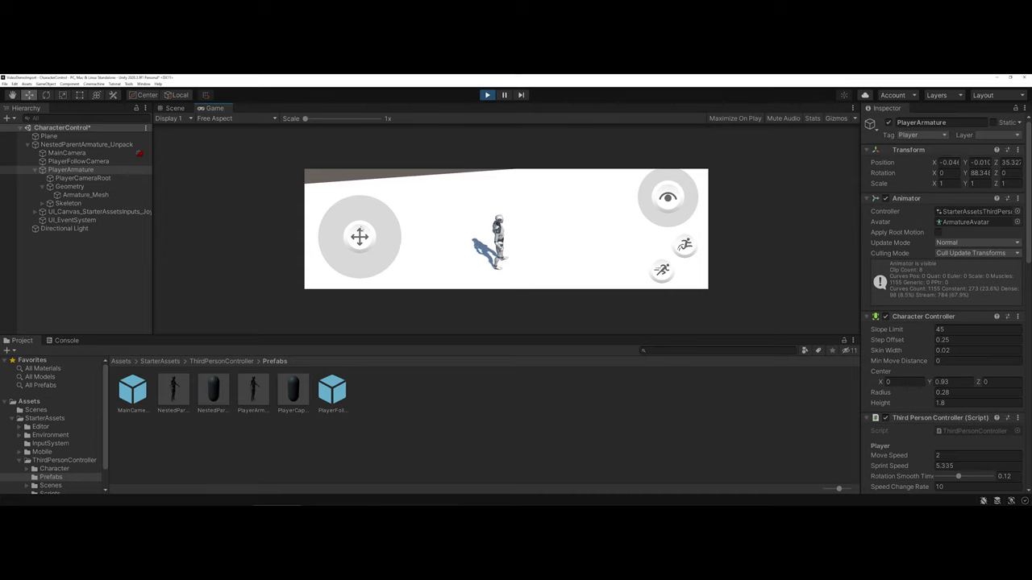
click(486, 95)
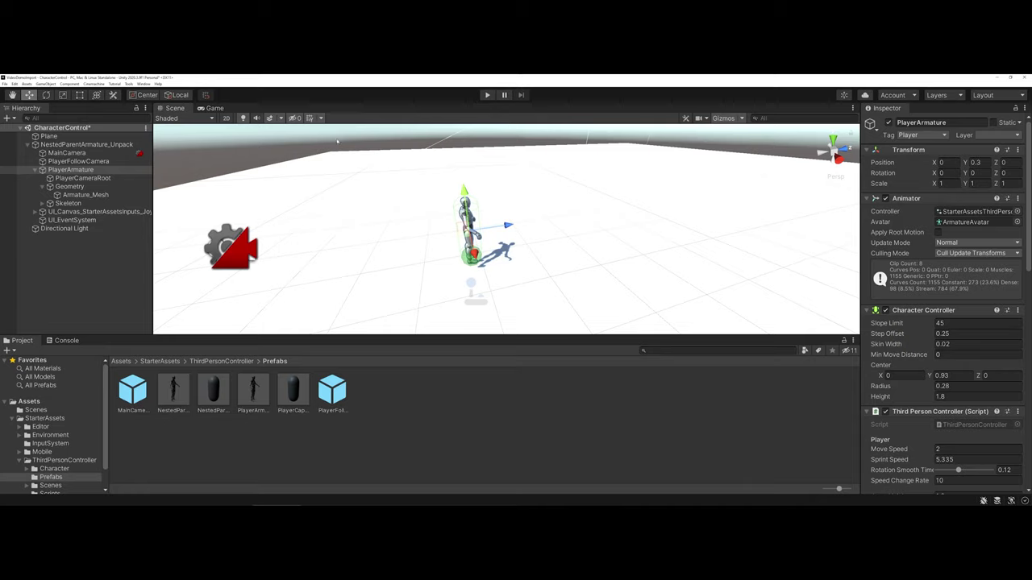
mouse_move(97, 211)
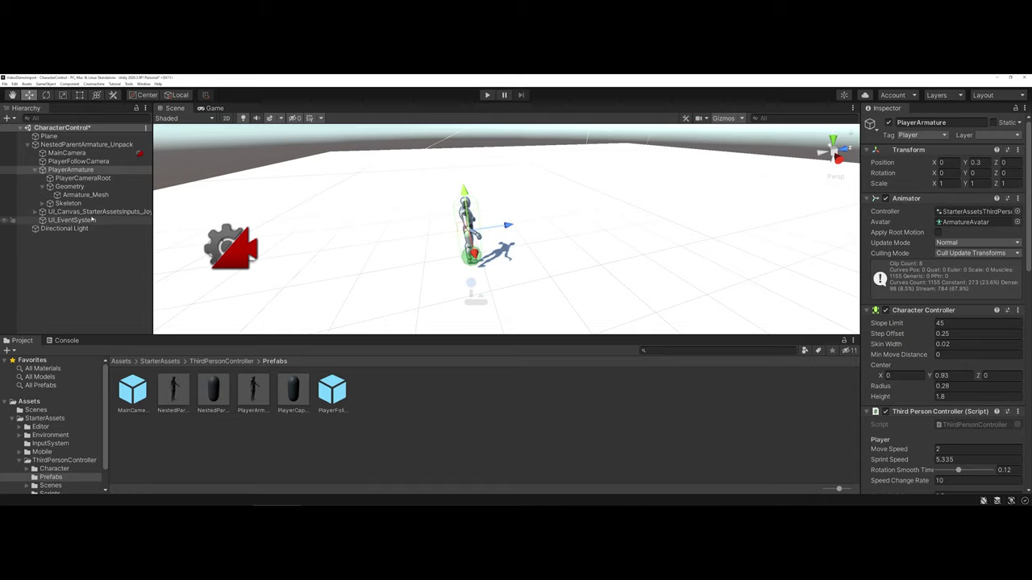
Step: Delete the UI_Canvas touchscreen controls and the UI_EventSystem objects from the scene
click(79, 212)
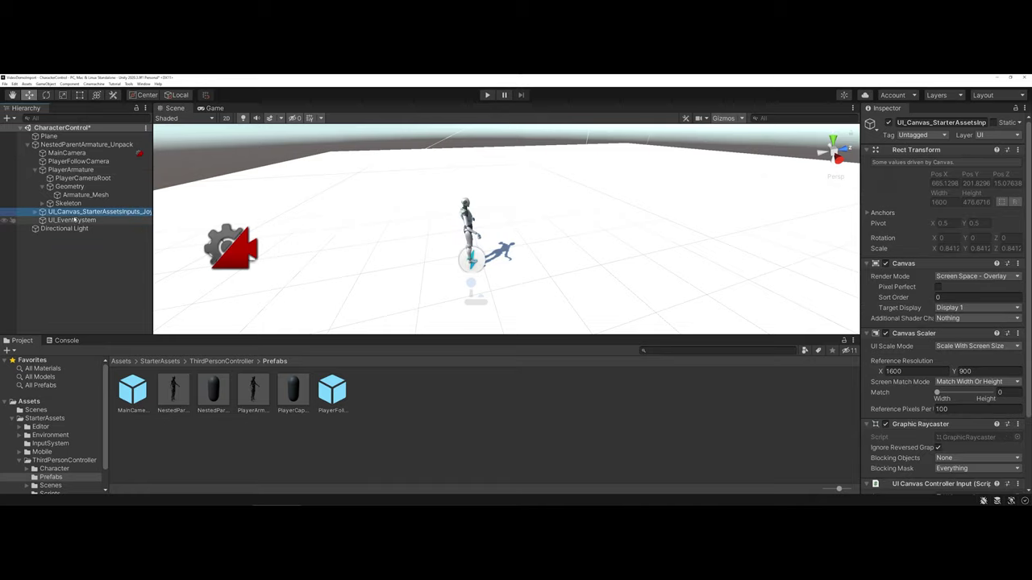
click(73, 220)
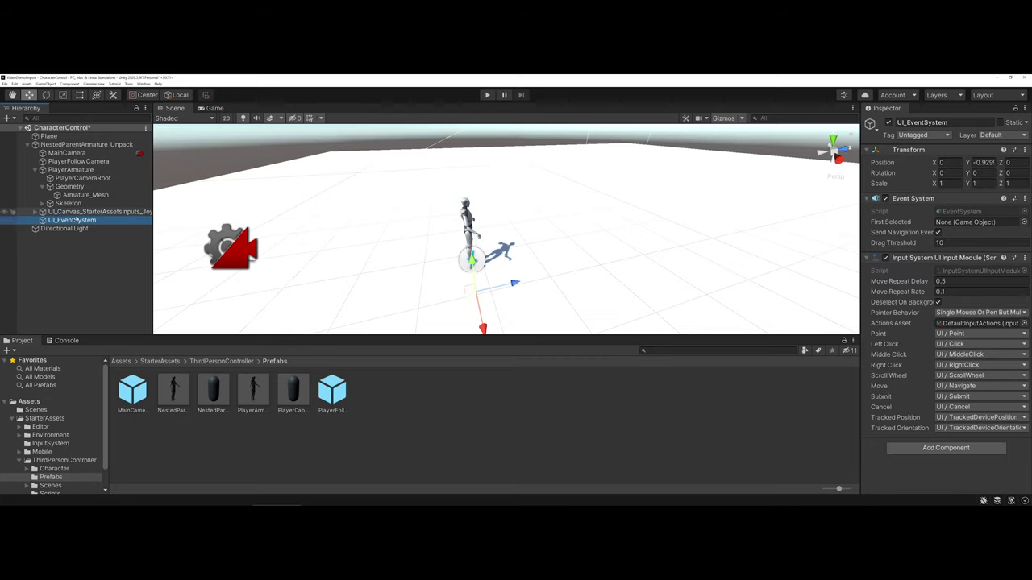
click(78, 212)
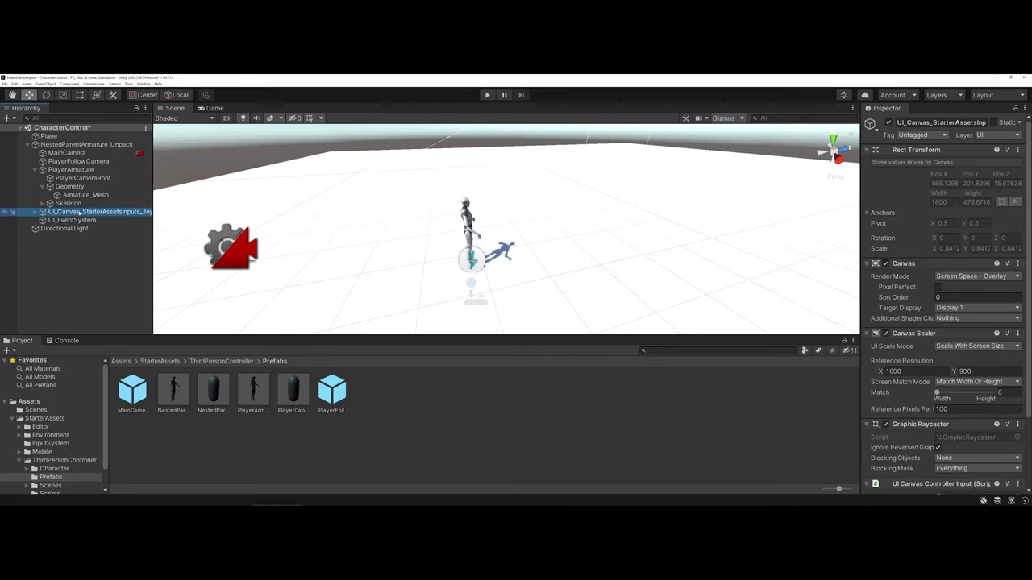
key(Delete)
click(78, 212)
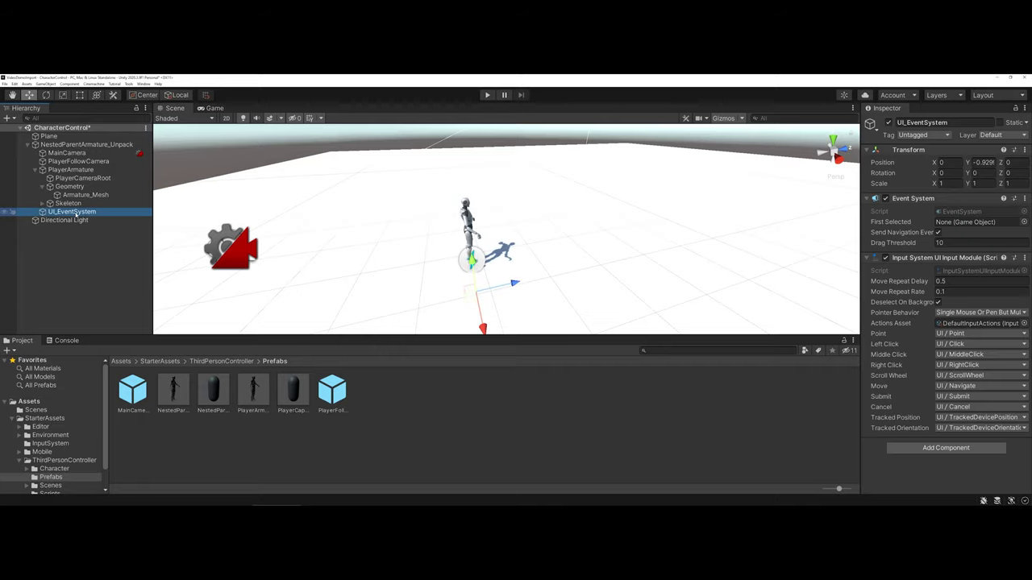
key(Delete)
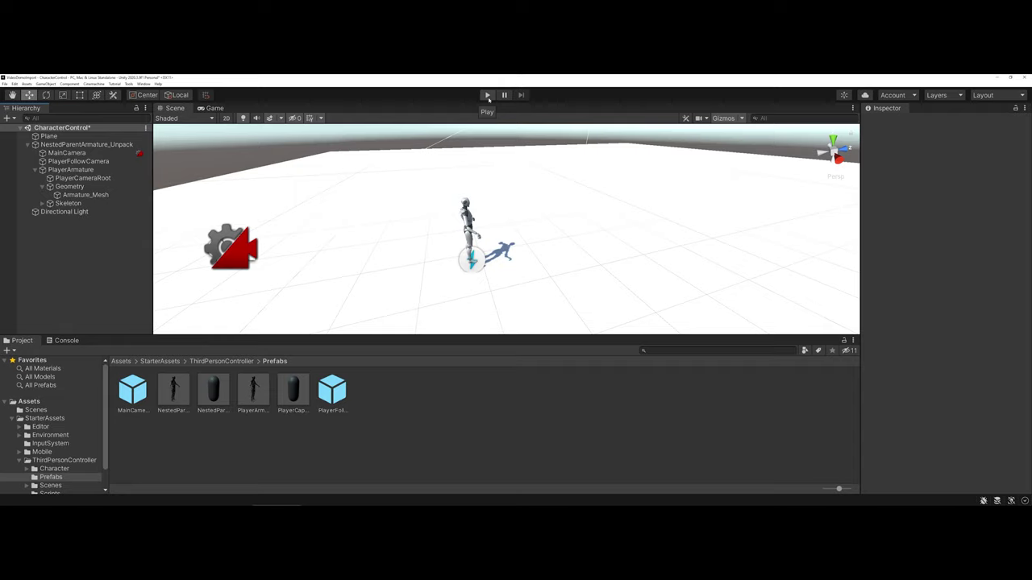
Step: Enter Play mode to run the armature character without touch controls
click(487, 97)
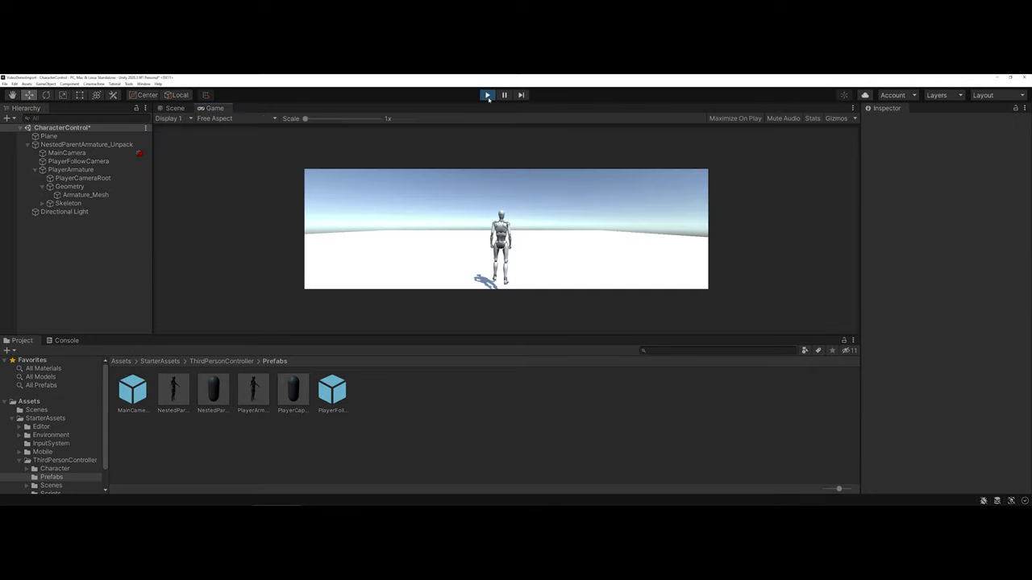